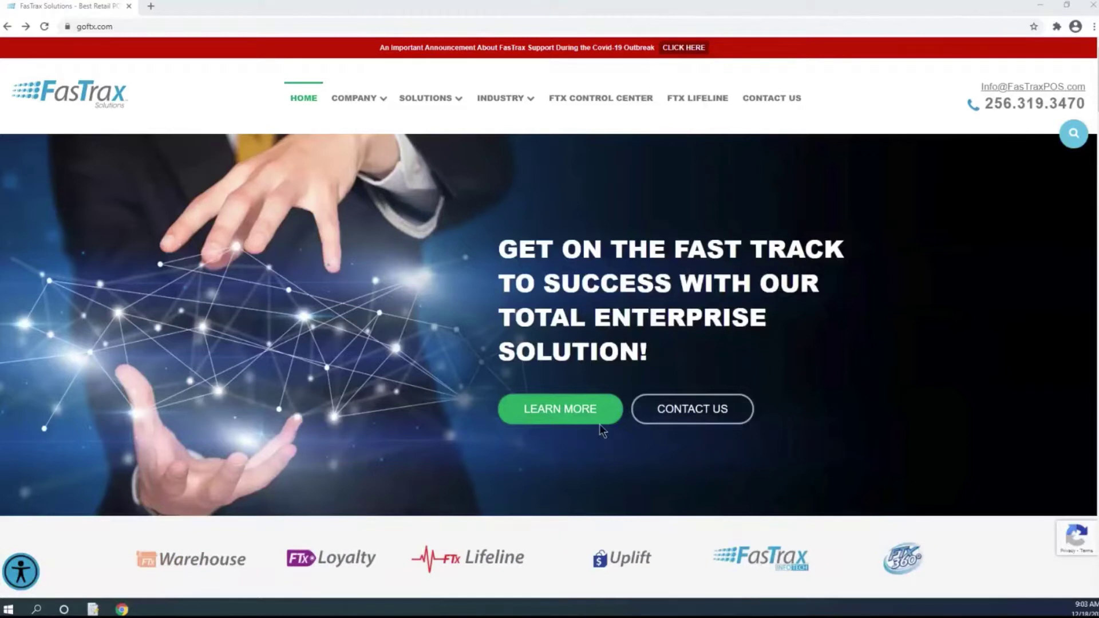
Open the goftx.com FTX Lifeline page and go from its support section to the webinars page
click(129, 28)
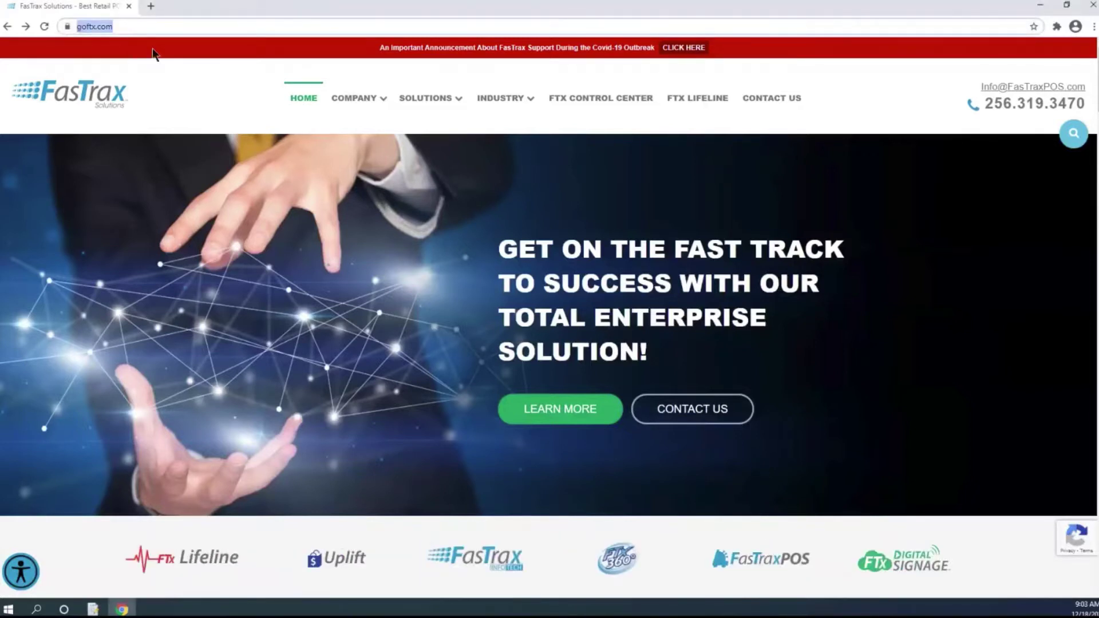
click(704, 103)
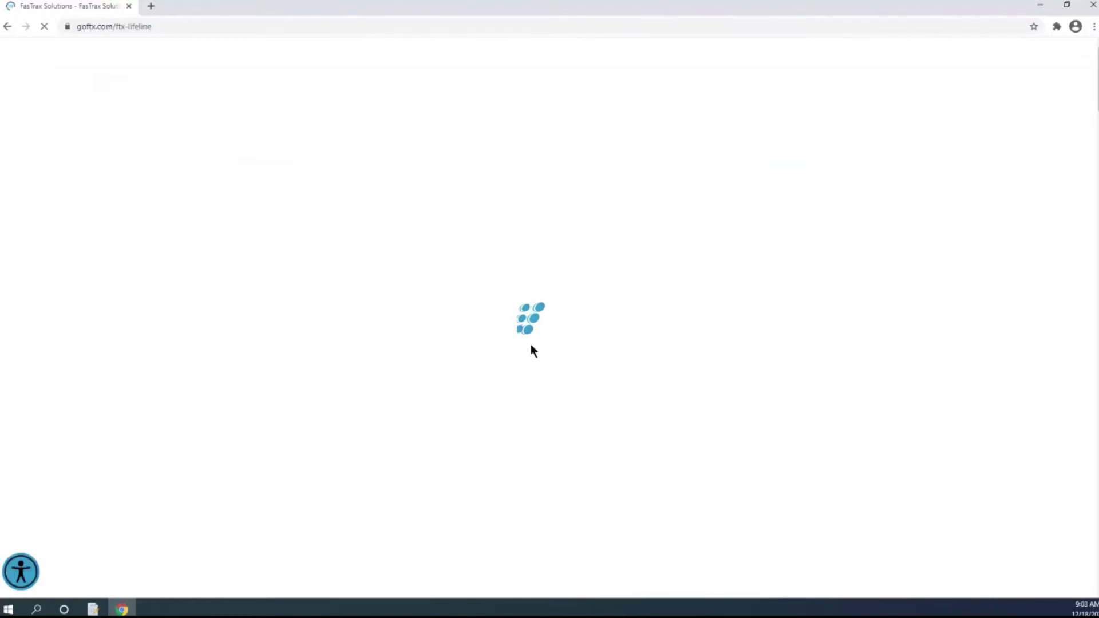
scroll(497, 421, down, 10)
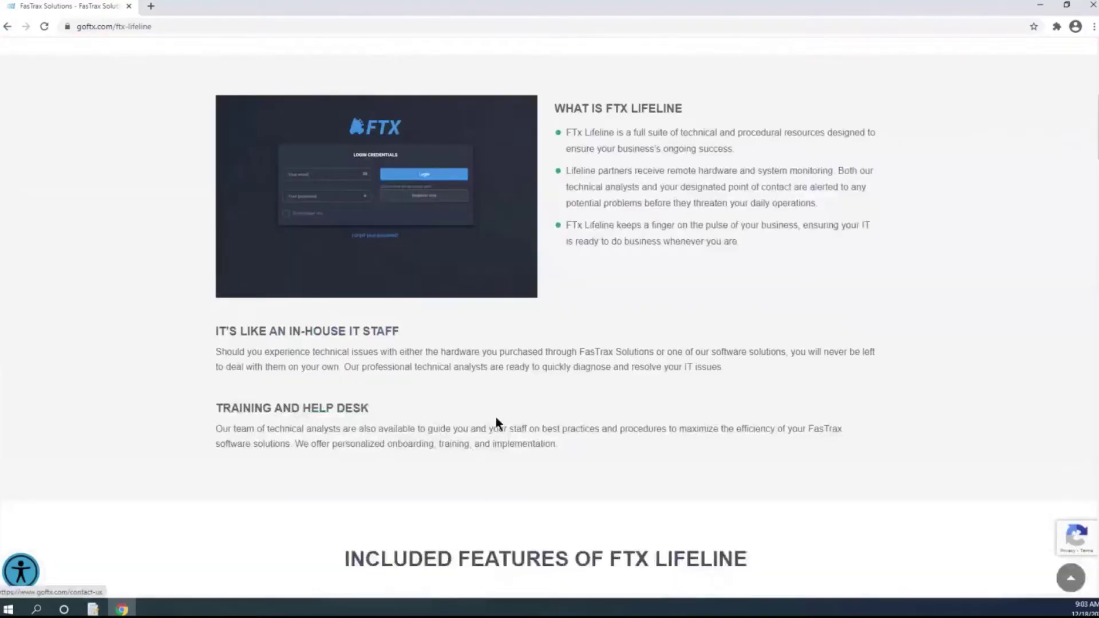
scroll(496, 417, down, 5)
scroll(495, 421, down, 8)
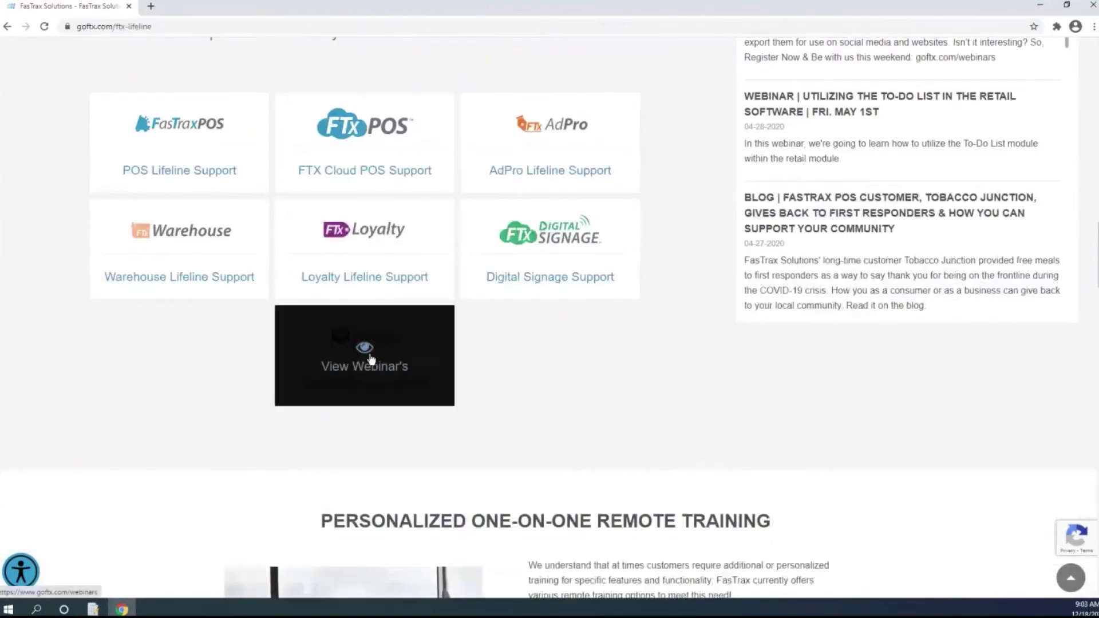
click(371, 358)
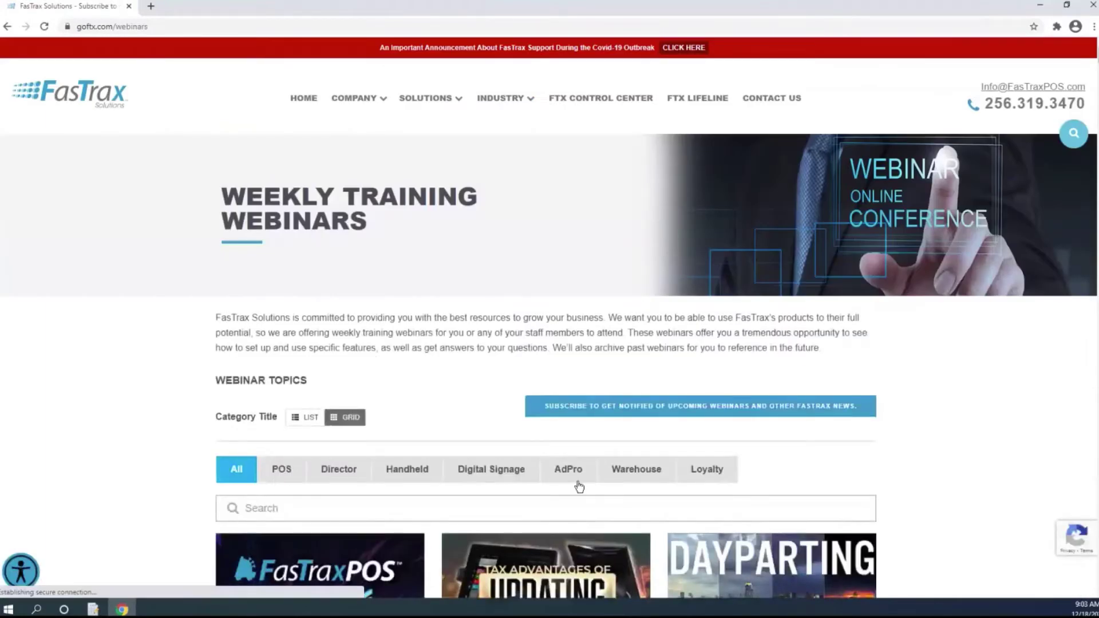
Browse the weekly training webinars and the subscription option for upcoming webinar notices
scroll(579, 485, down, 11)
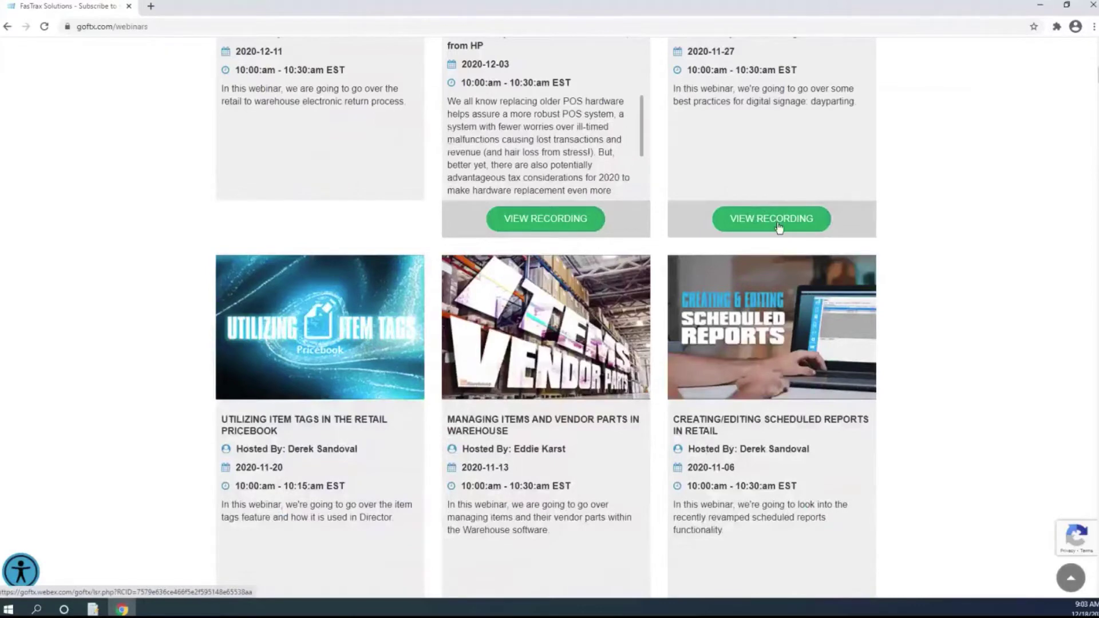
scroll(778, 226, up, 2)
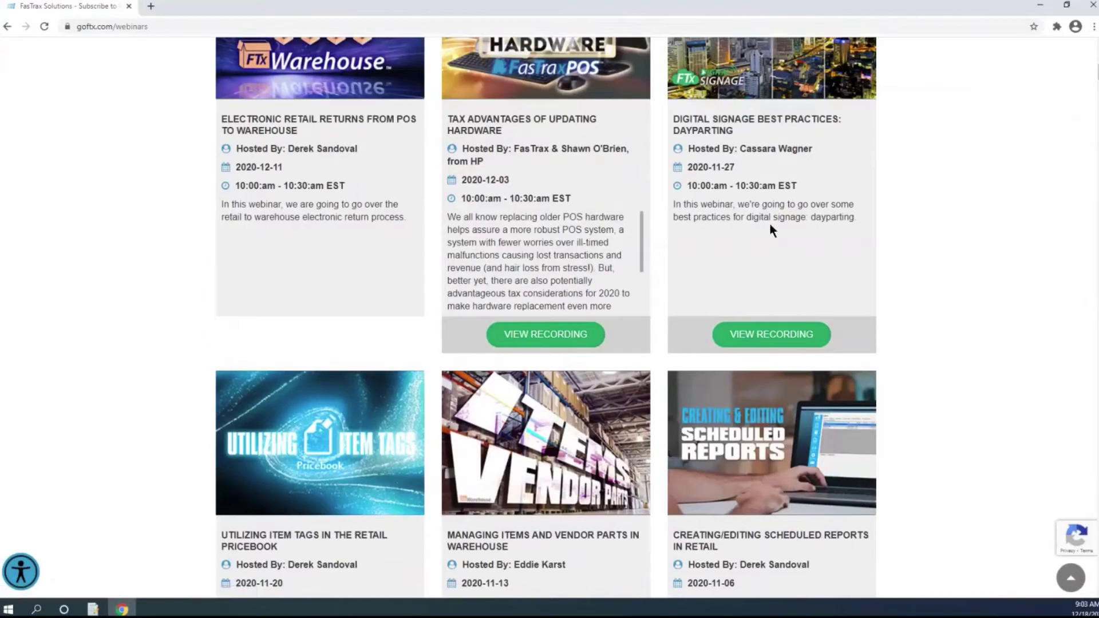
scroll(771, 225, up, 2)
scroll(770, 224, up, 3)
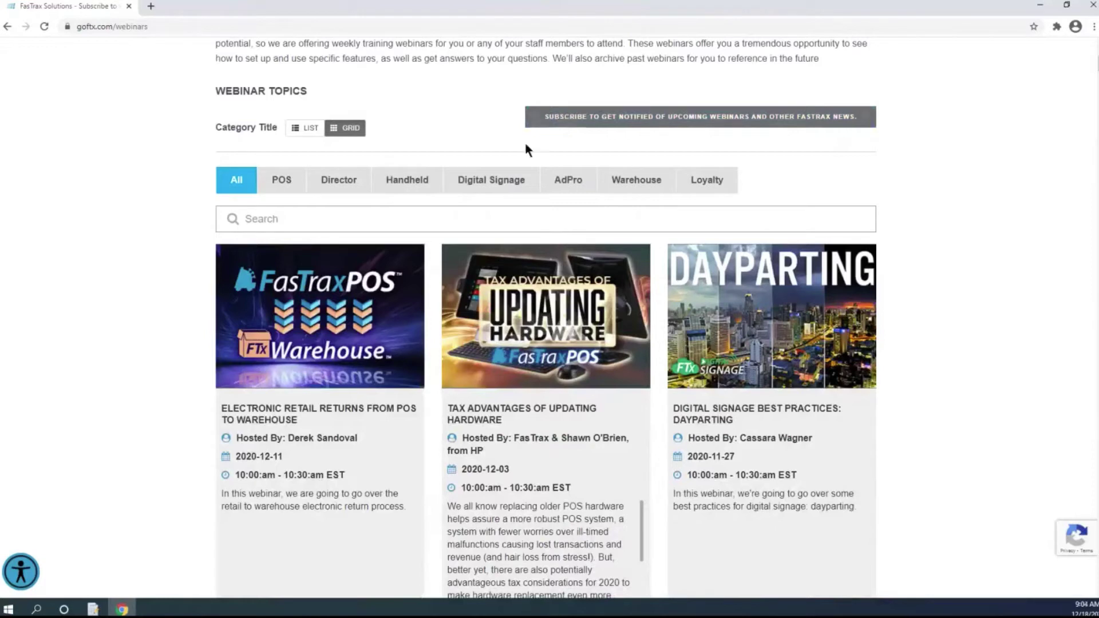
Switch to FasTrax Warehouse and open the EDI setup of the AL Store 1 account for editing
click(1039, 8)
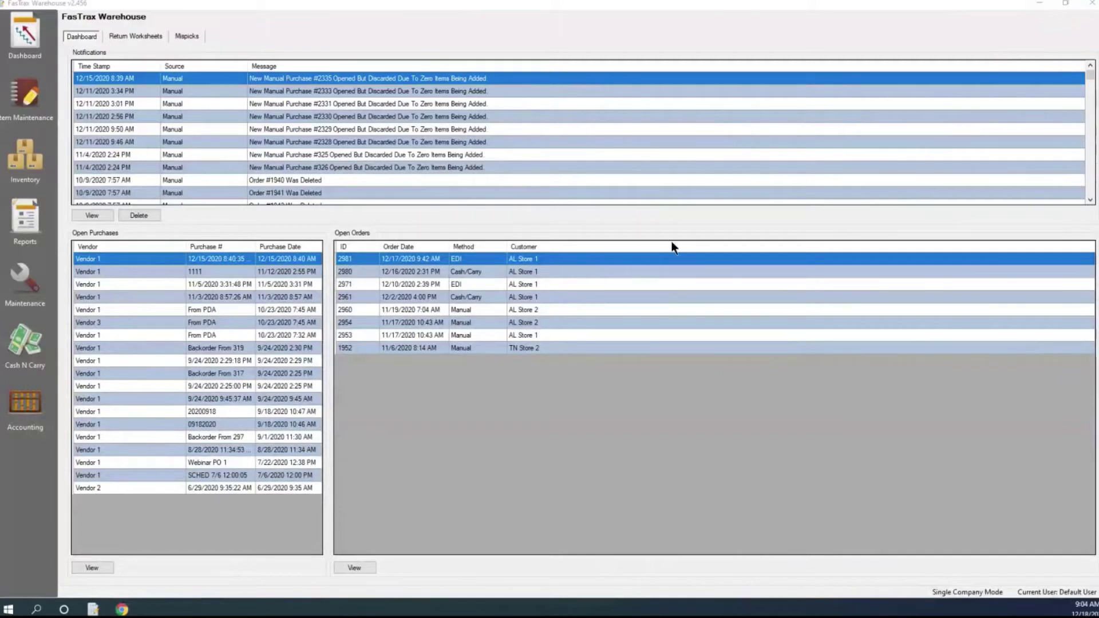
click(25, 280)
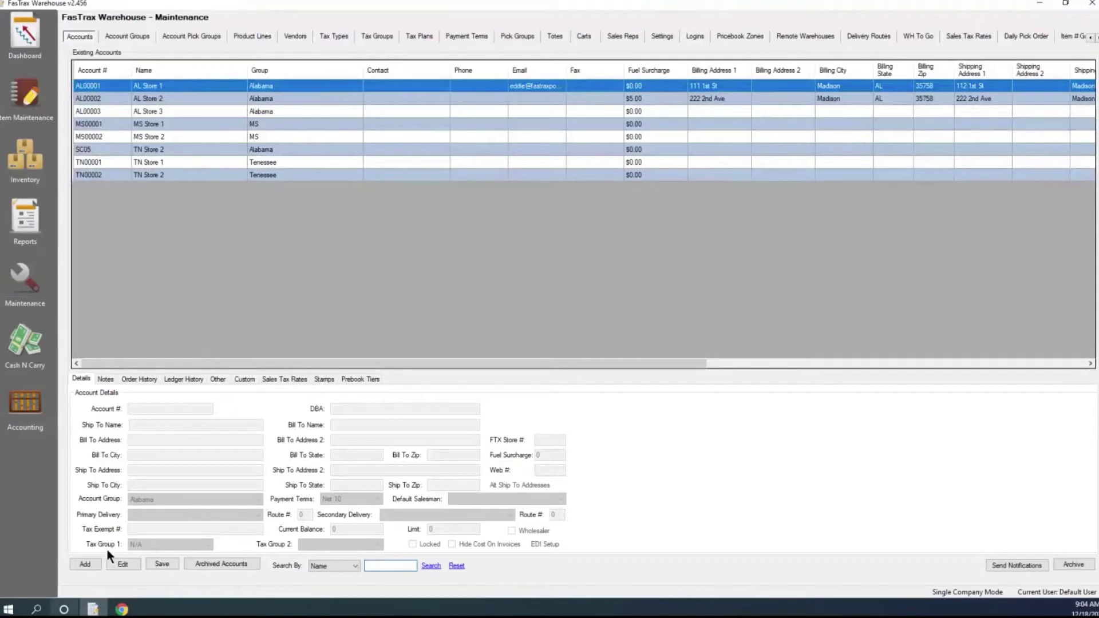
click(122, 565)
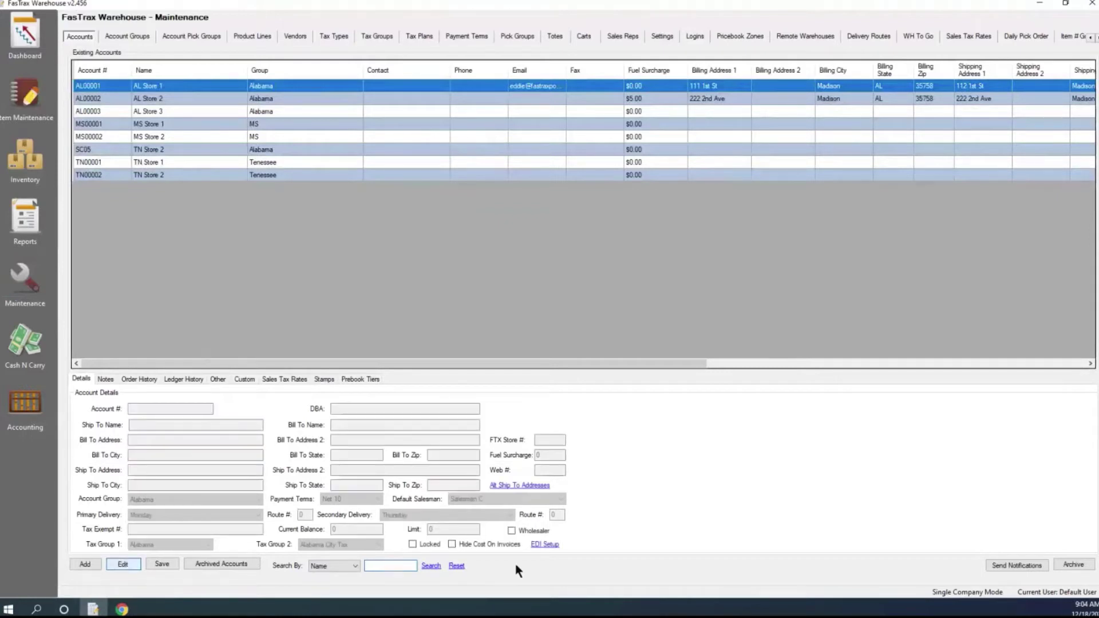
click(544, 545)
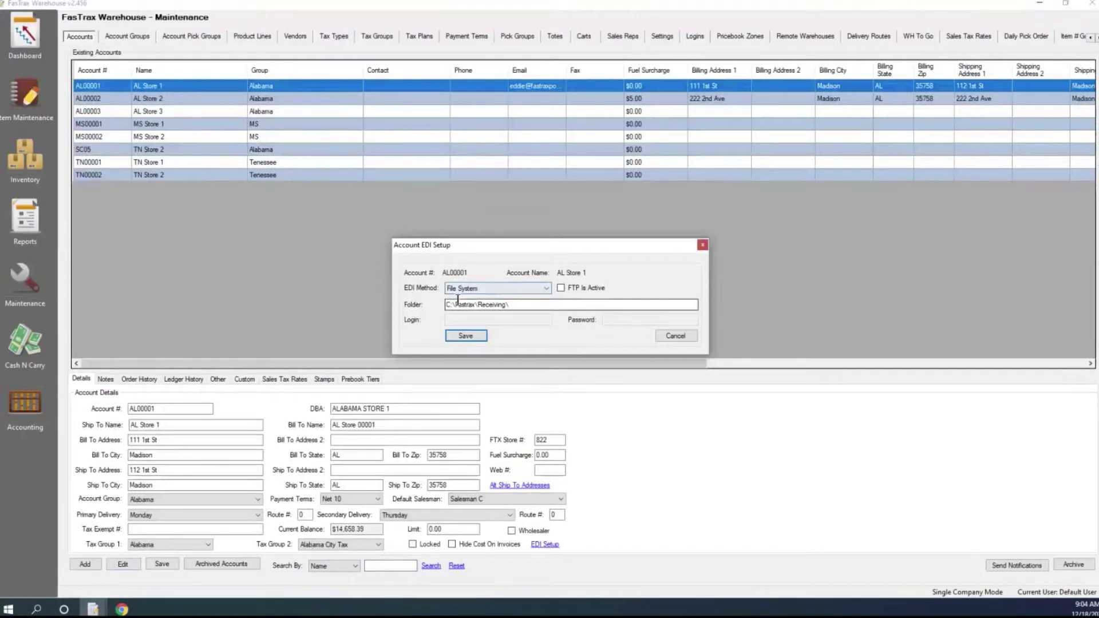
Examine the FTP and File System methods in AL Store 1's EDI setup and close it without saving
click(545, 288)
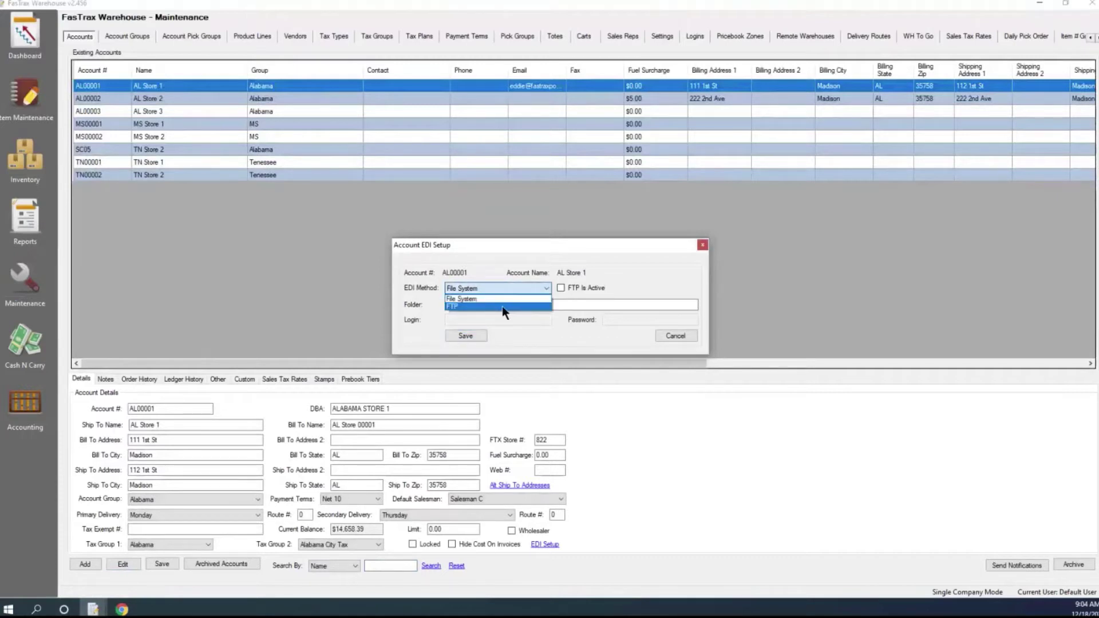
click(502, 306)
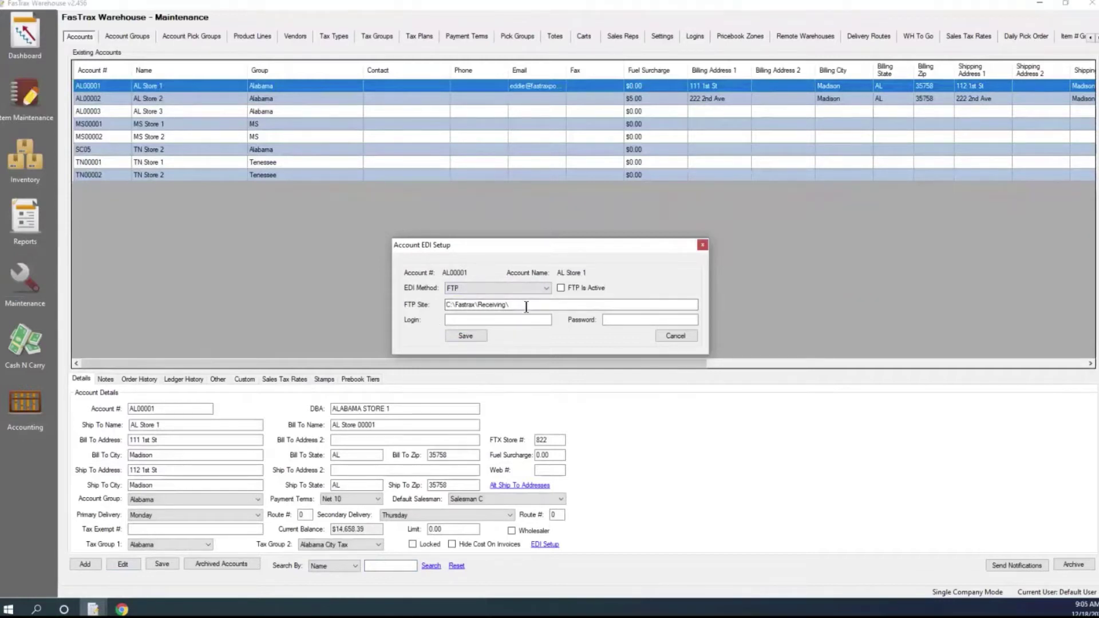
click(456, 320)
click(544, 288)
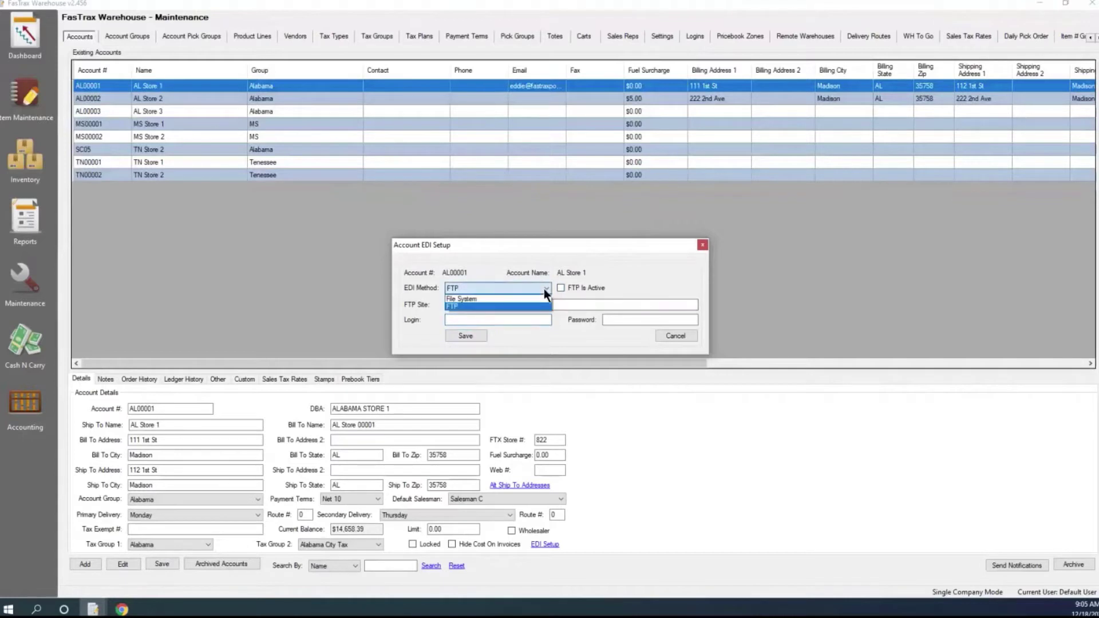
click(525, 298)
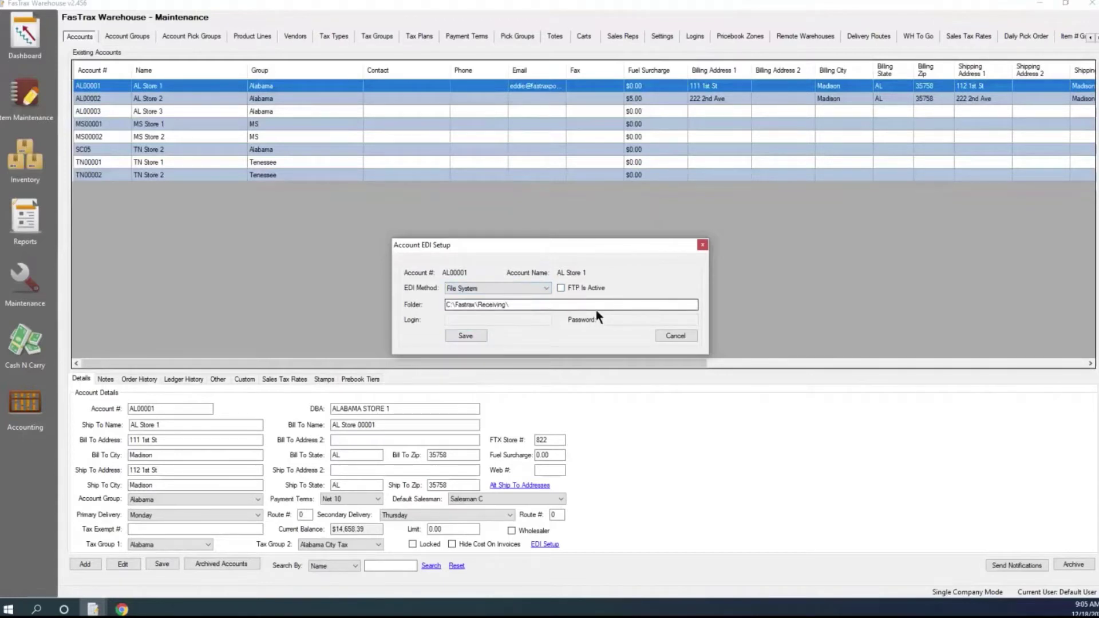
click(673, 335)
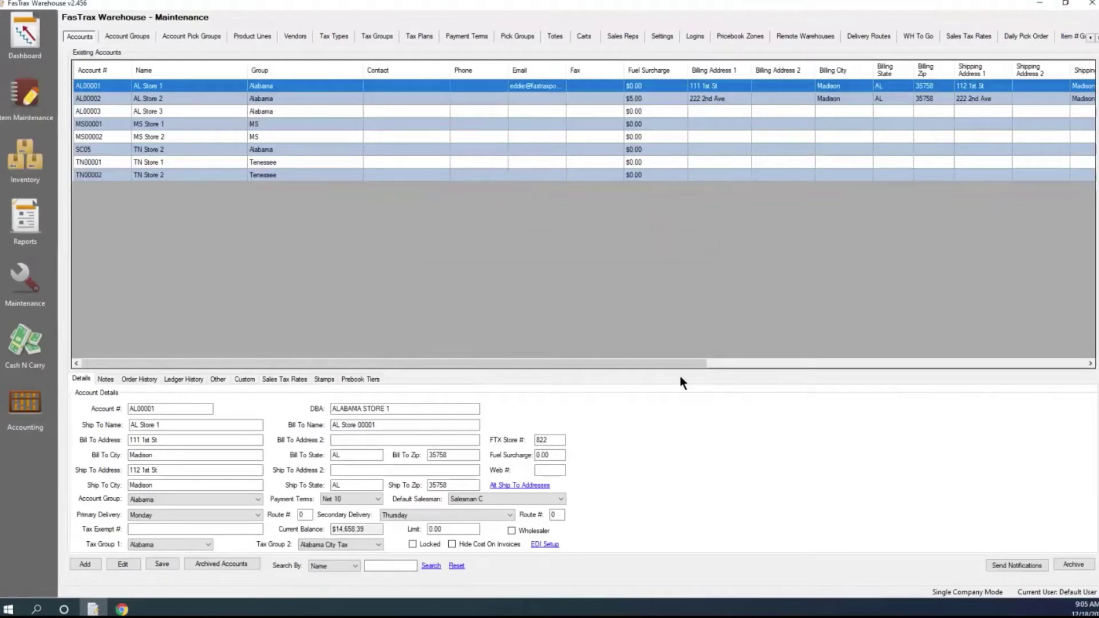
click(548, 544)
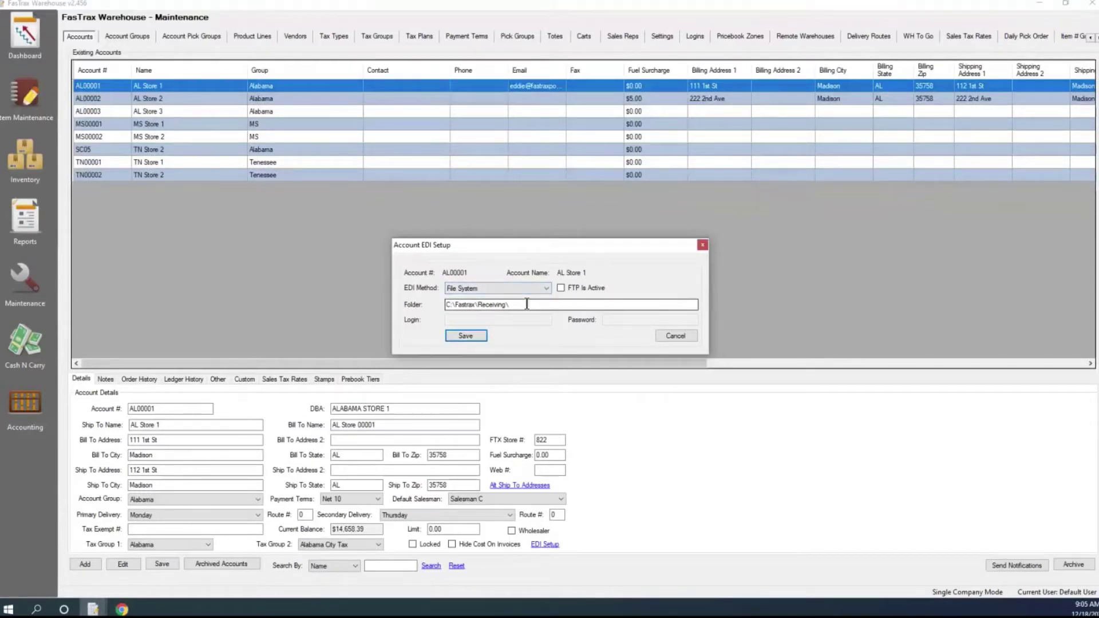
click(676, 337)
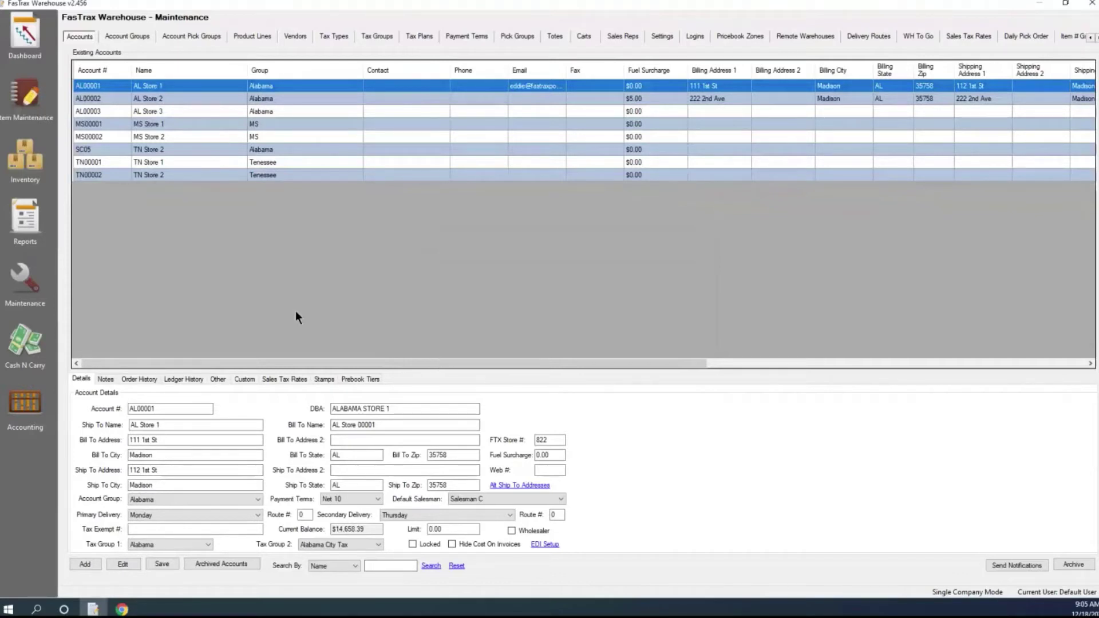
Open the inventory order settings and enable monitoring of the FTP site for orders
click(29, 167)
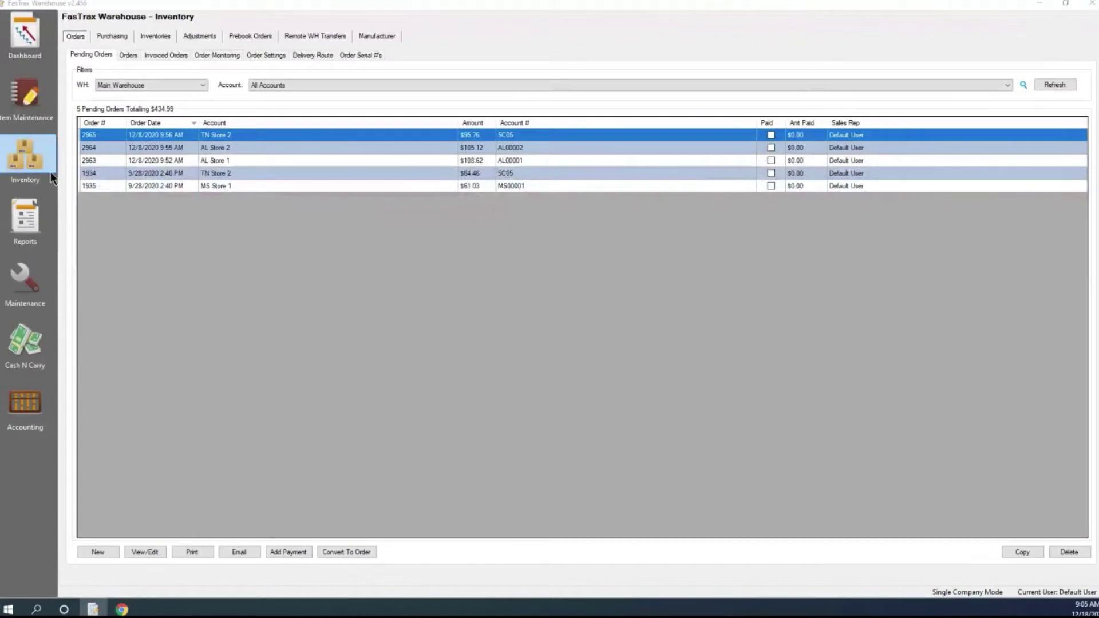
click(268, 55)
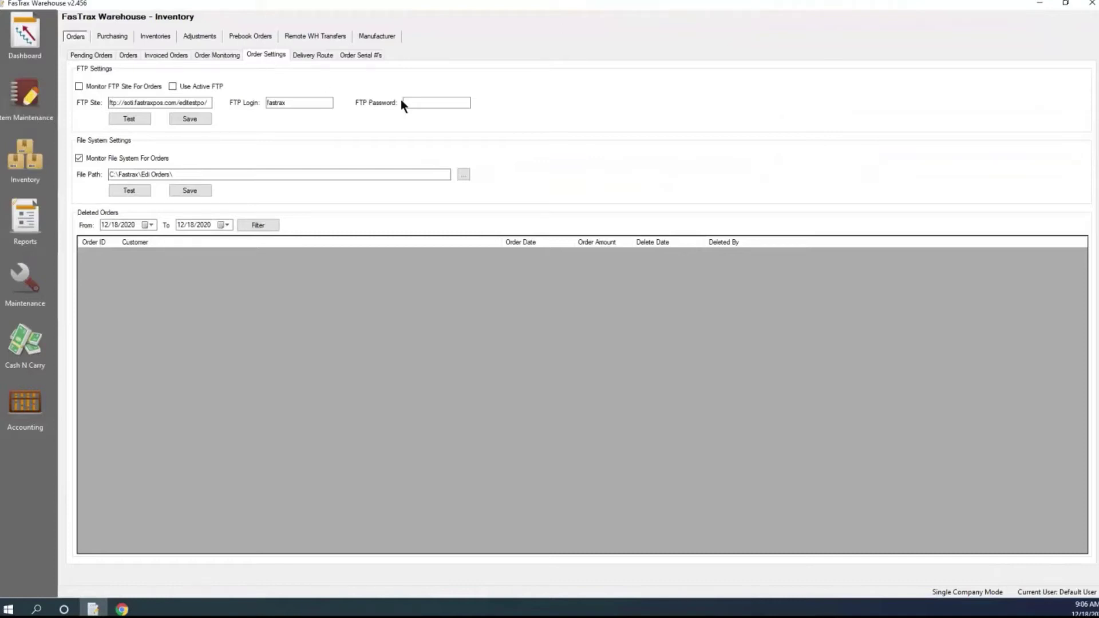
drag(211, 103, 108, 103)
click(111, 103)
drag(212, 103, 108, 103)
click(185, 103)
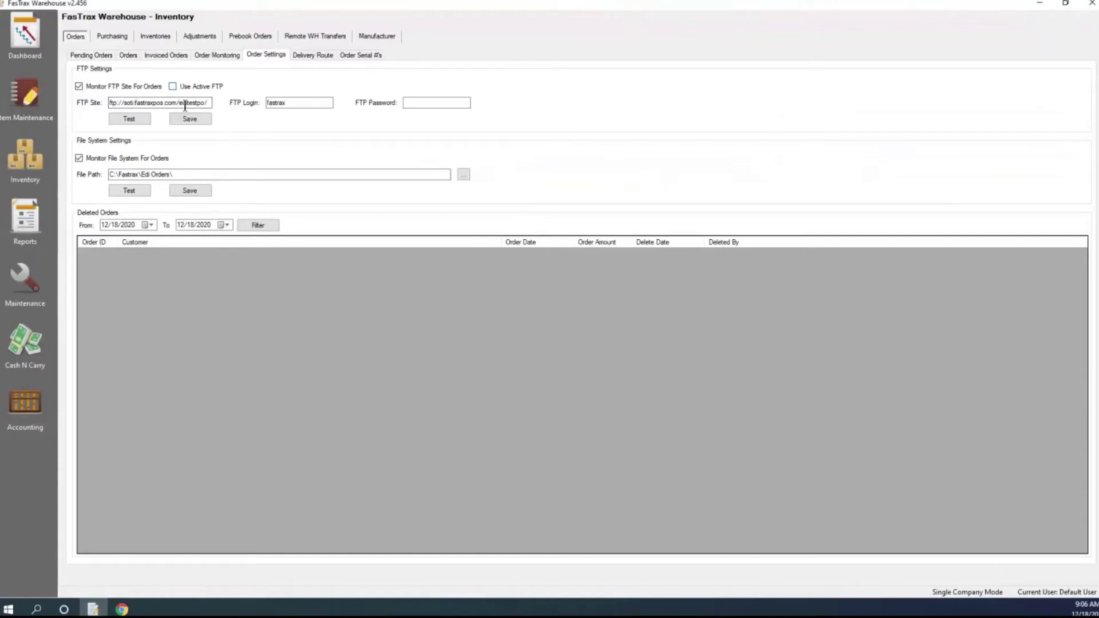
Check the FTP site address and login, and test the FTP connection with the password left empty
click(110, 104)
drag(110, 104, 221, 101)
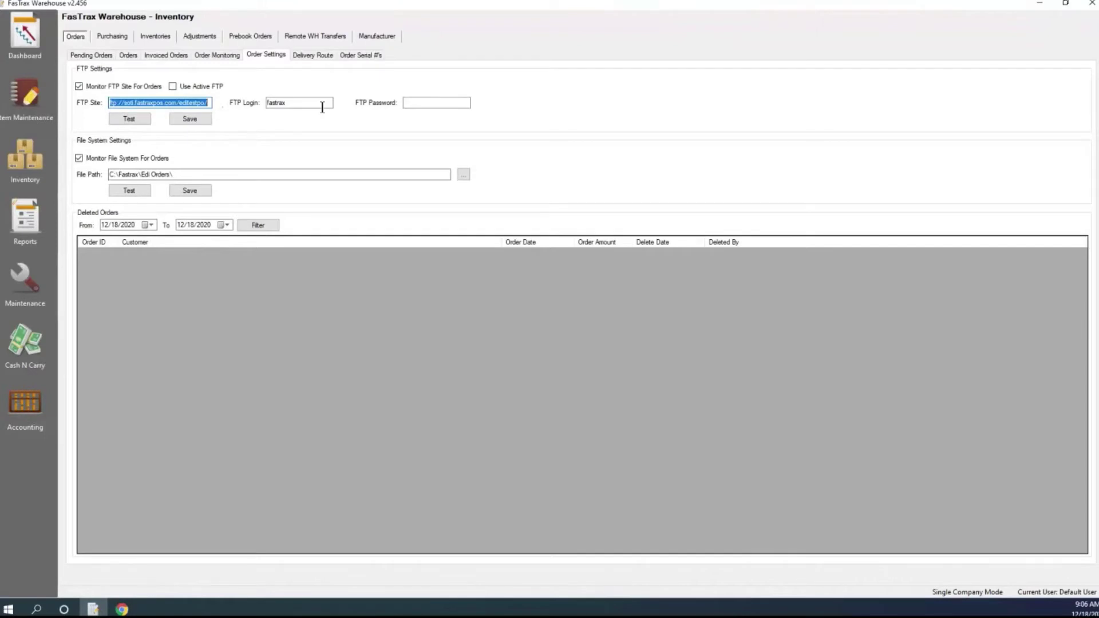
drag(311, 103, 266, 103)
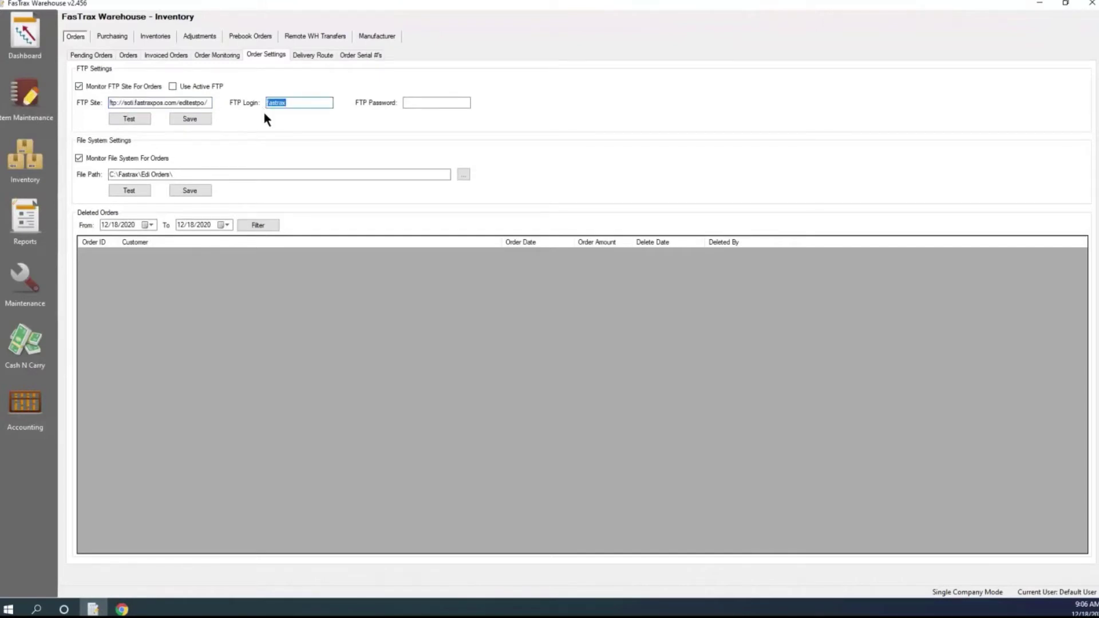
click(410, 105)
click(132, 119)
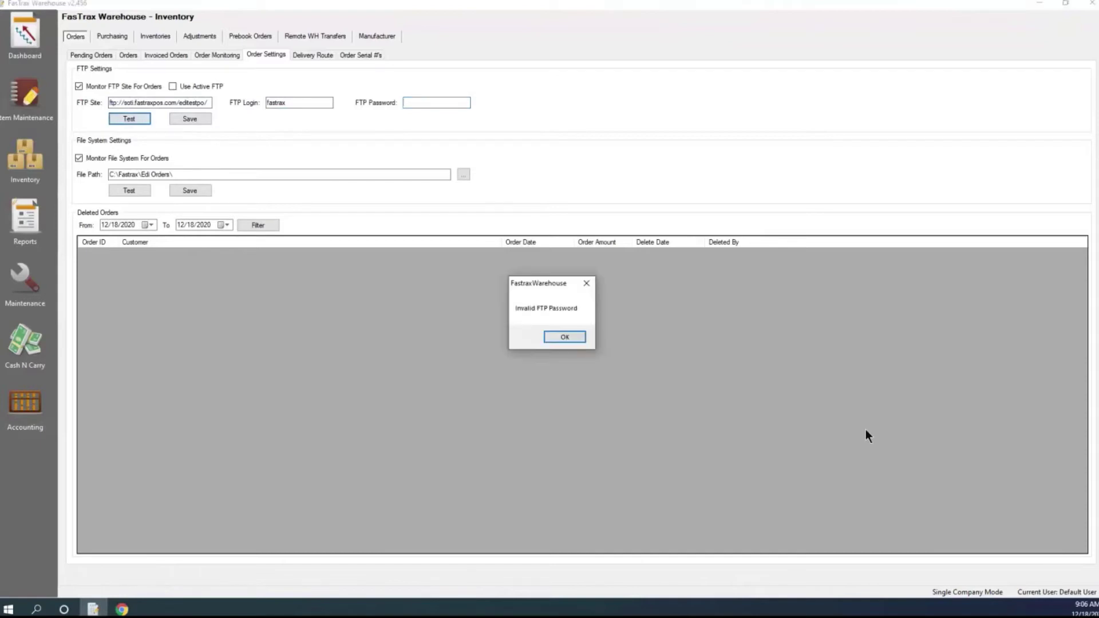
click(564, 337)
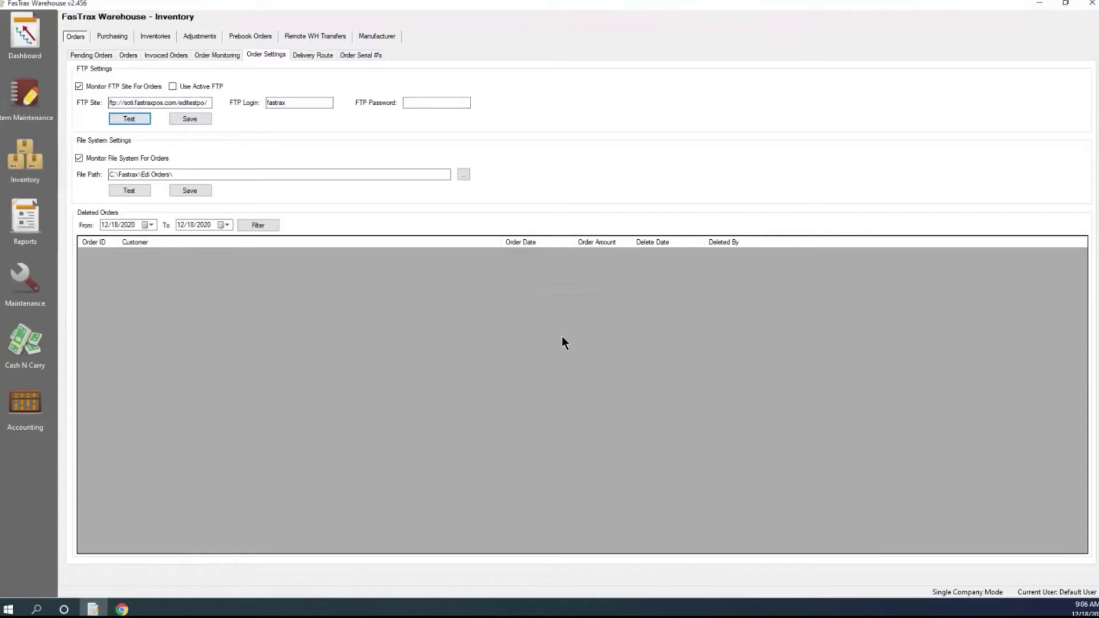
Enter the FTP password for order monitoring and test the FTP connection
click(412, 106)
text(********)
click(127, 121)
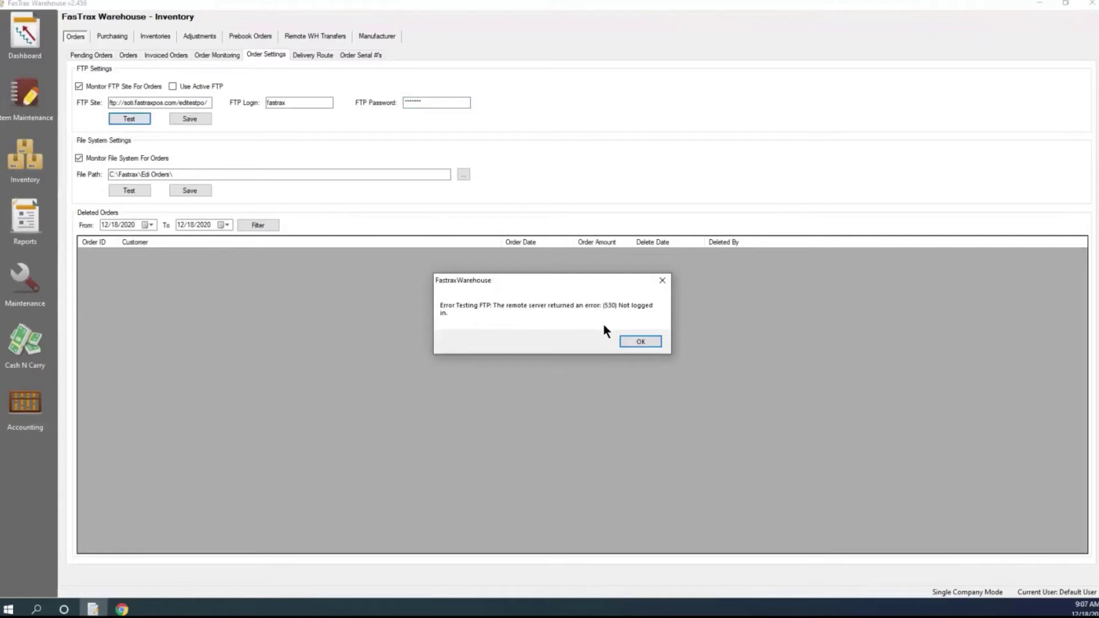
click(639, 342)
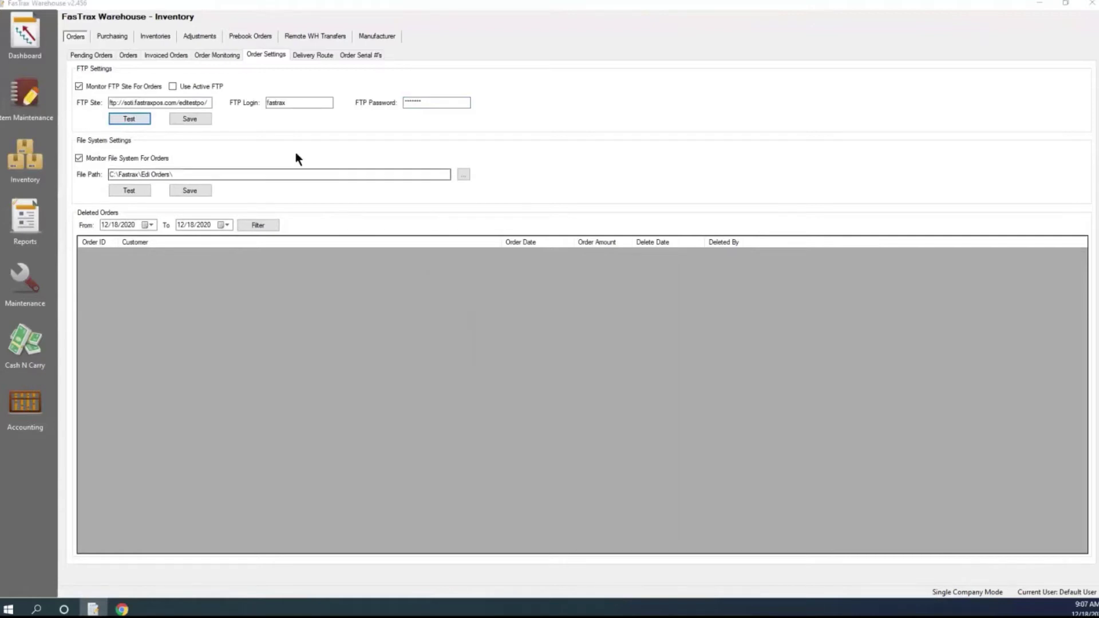
Replace the FTP password with the correct one and test the FTP connection again
double_click(437, 103)
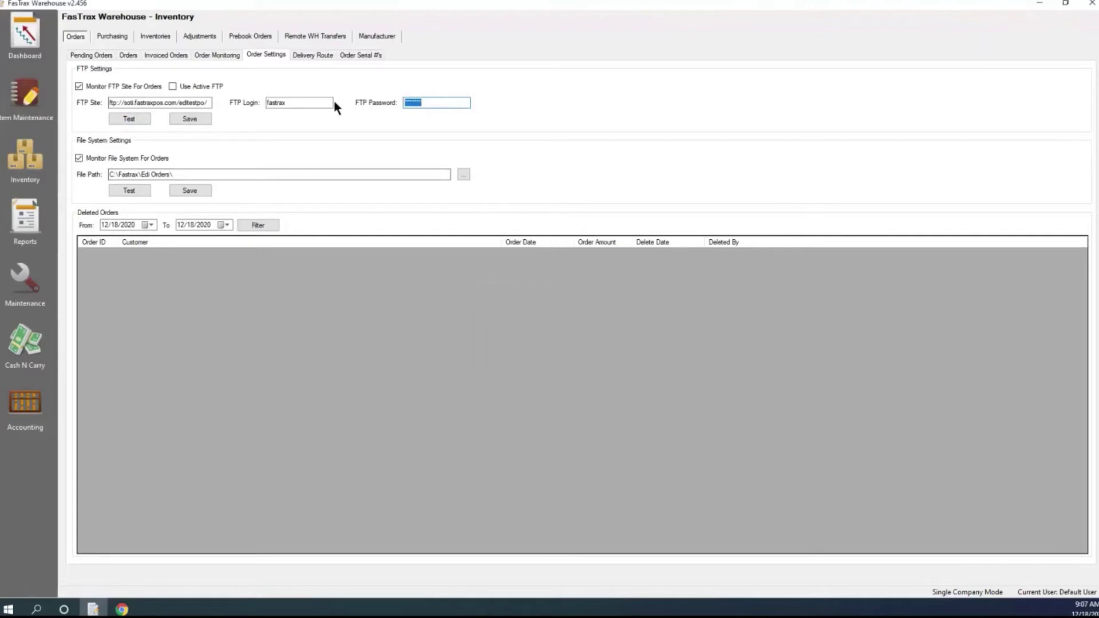
text(********)
click(121, 121)
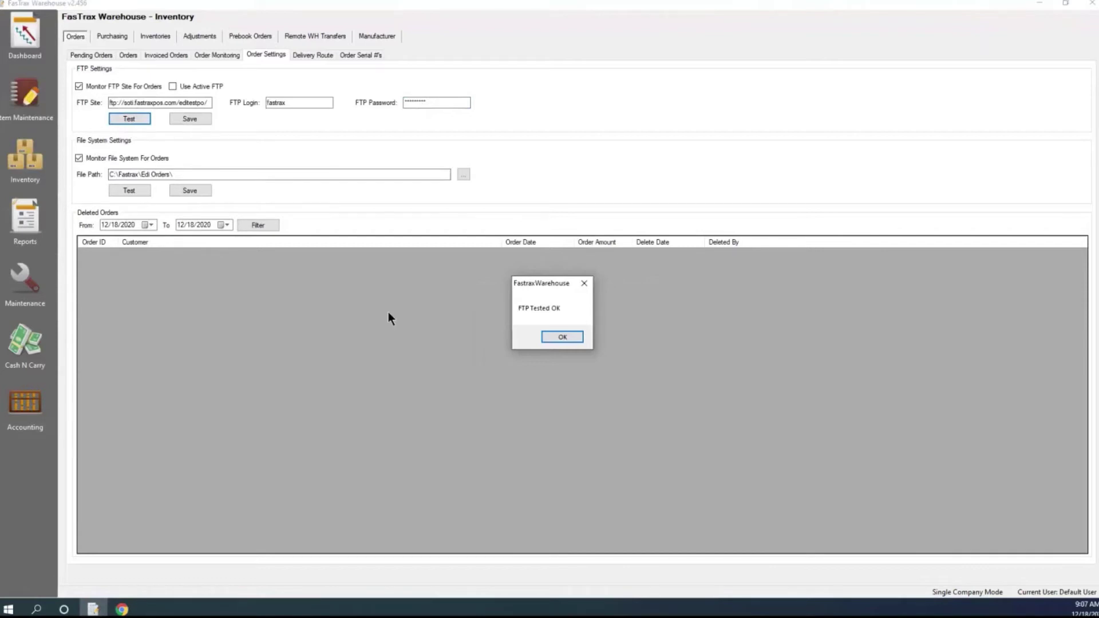
click(576, 339)
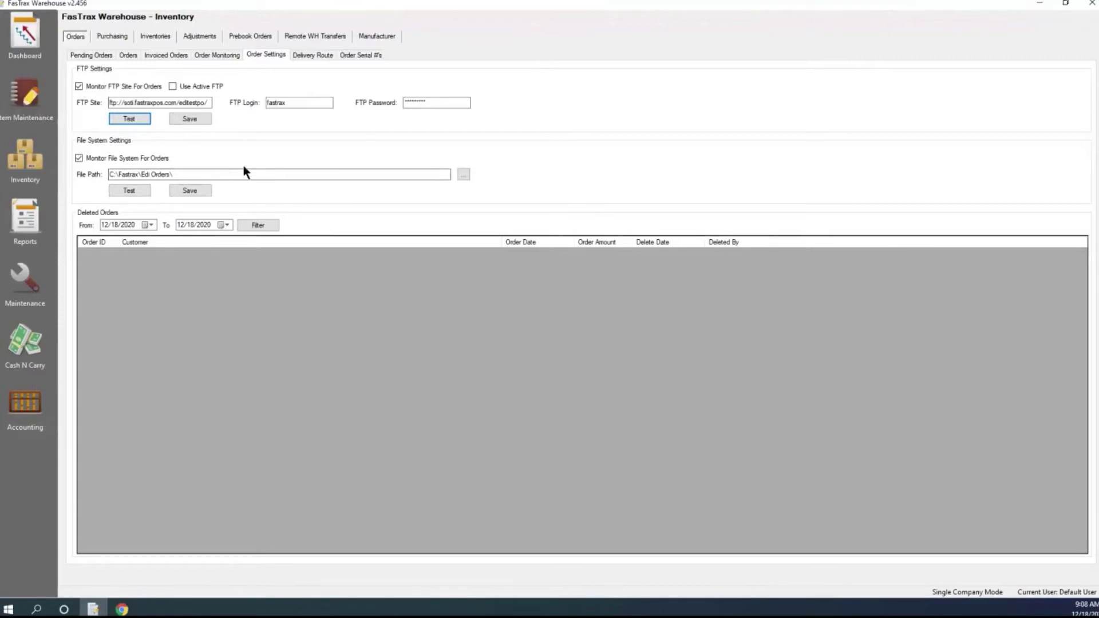
Test the file system path for orders and turn off monitoring of the FTP site
click(122, 190)
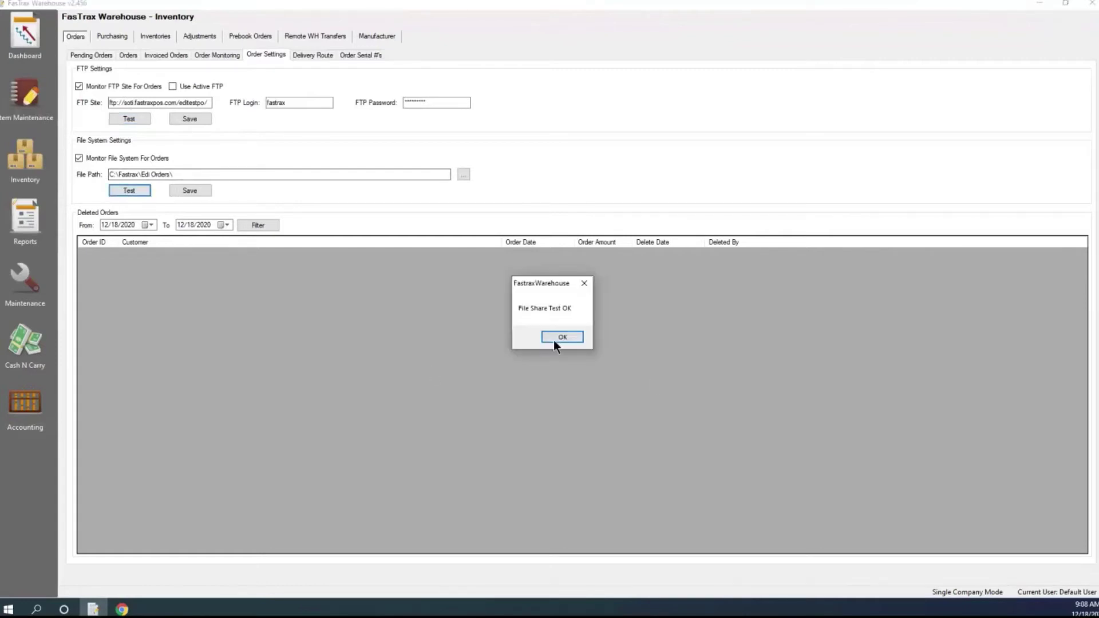
click(554, 339)
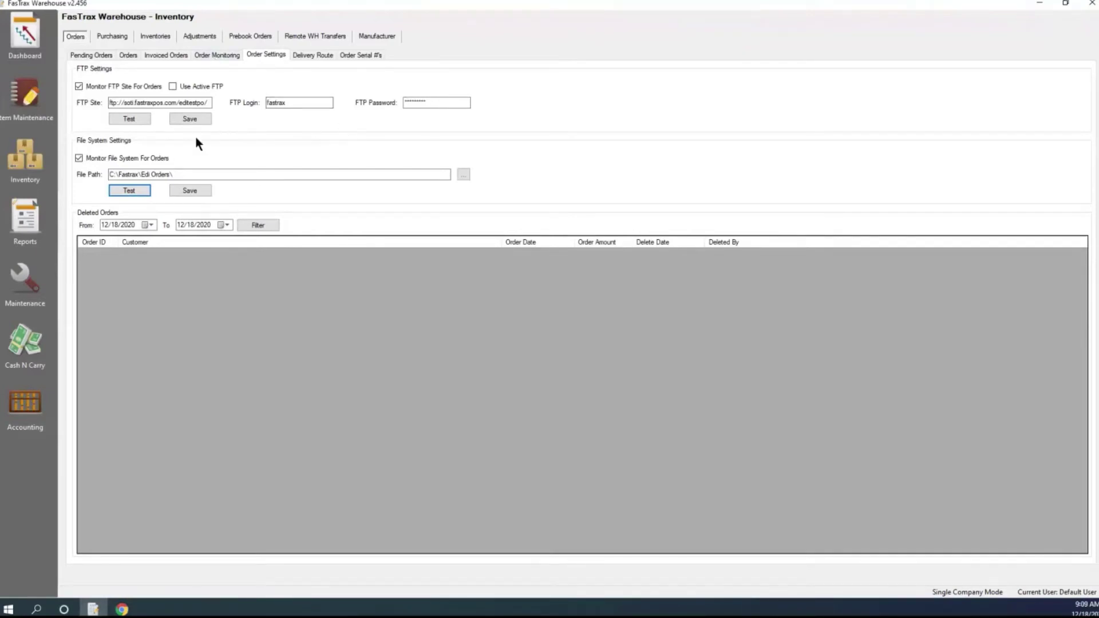
click(79, 86)
Process the incoming order file 822_31_82200031.edi from order monitoring and view the resulting order in the orders list
click(217, 56)
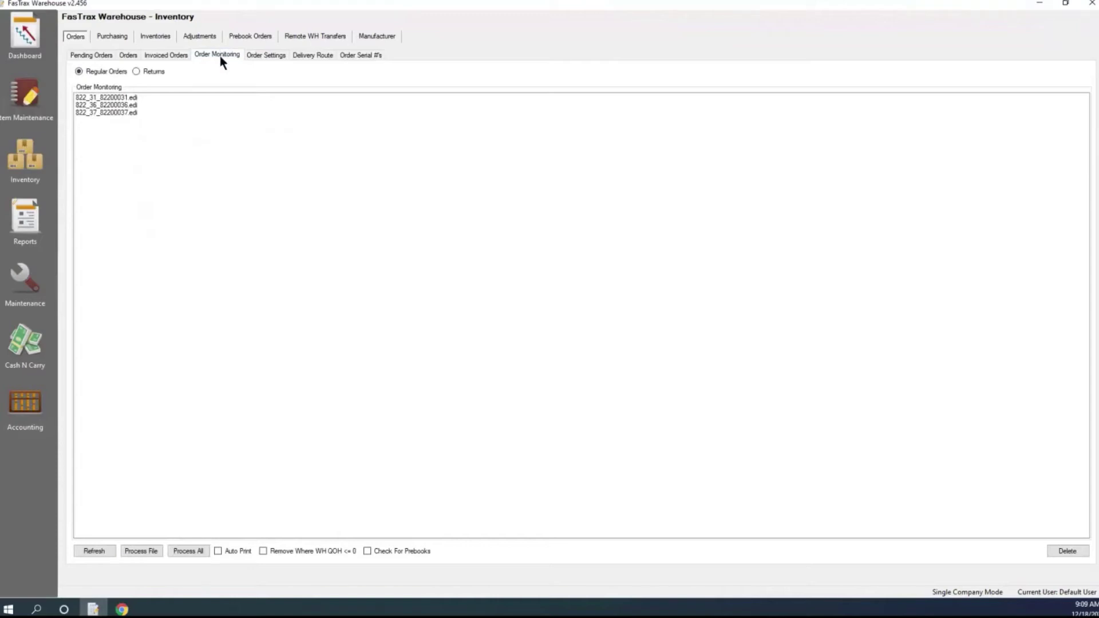
click(82, 97)
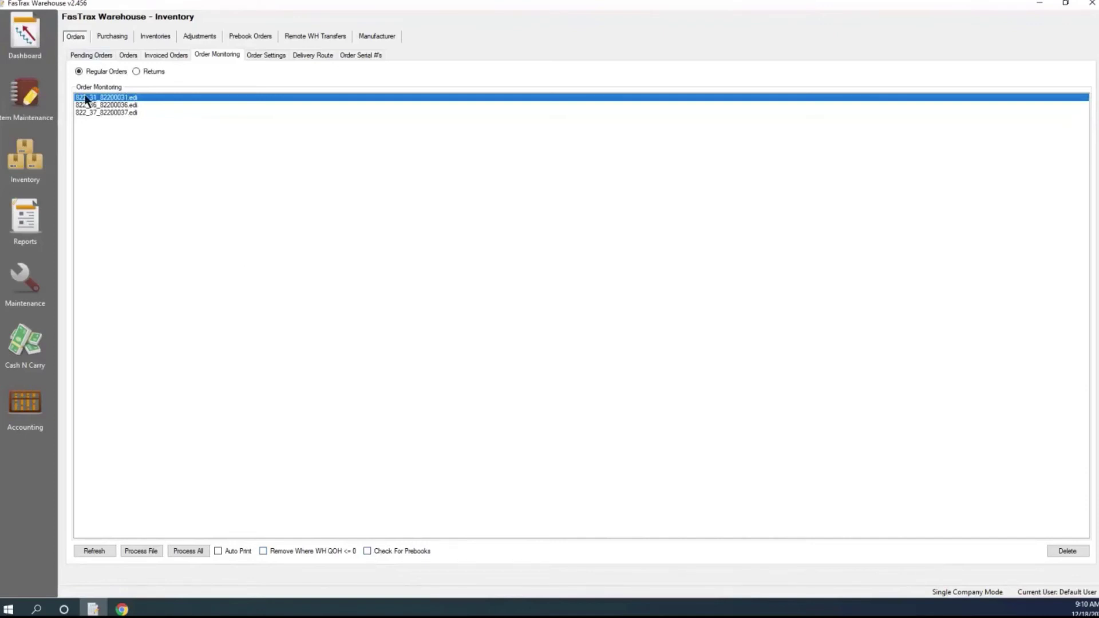
click(143, 551)
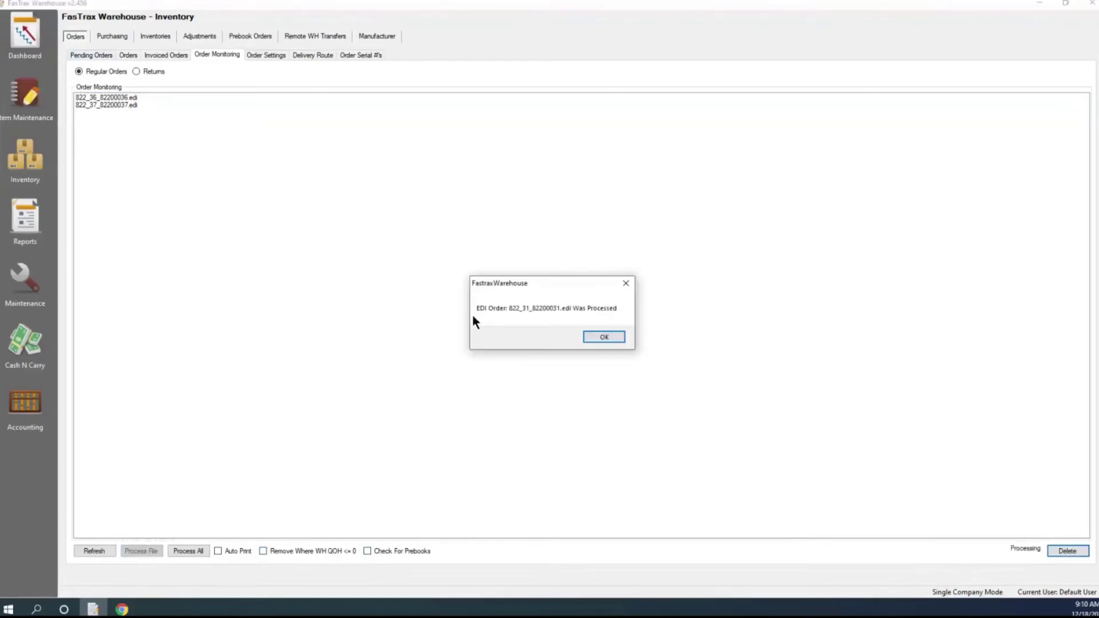
click(605, 336)
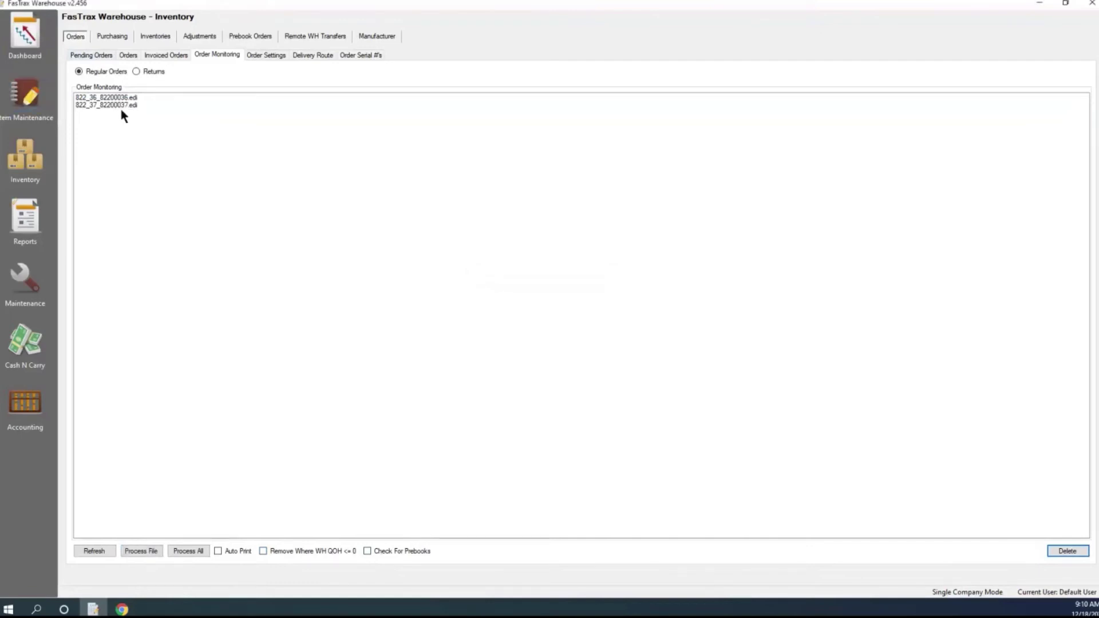
click(132, 57)
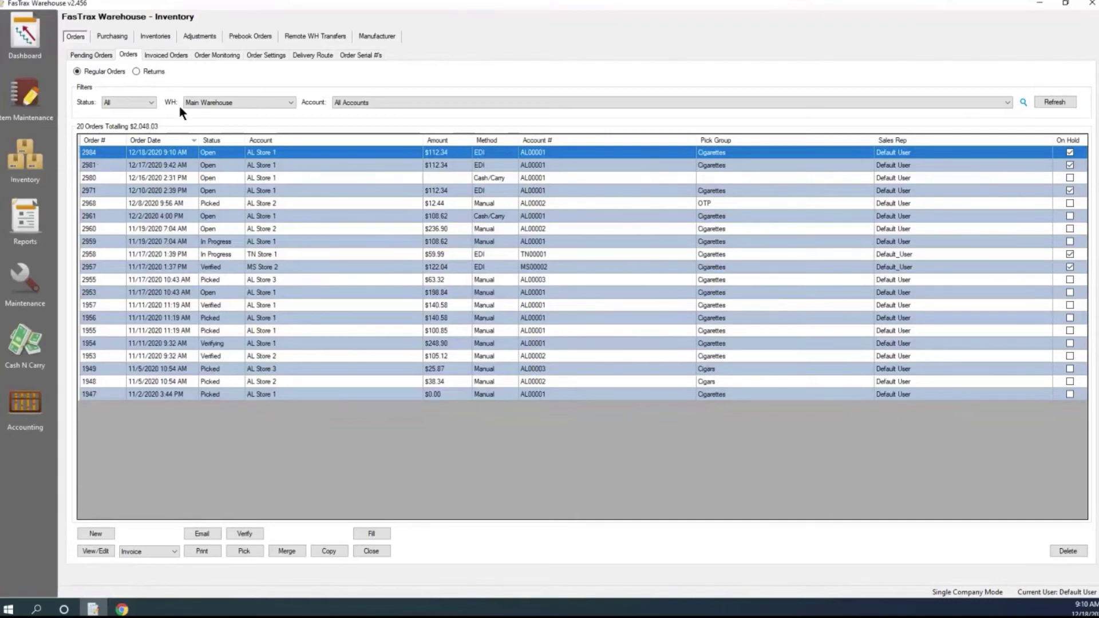
Process all remaining EDI order files in order monitoring and refresh the orders list
click(215, 54)
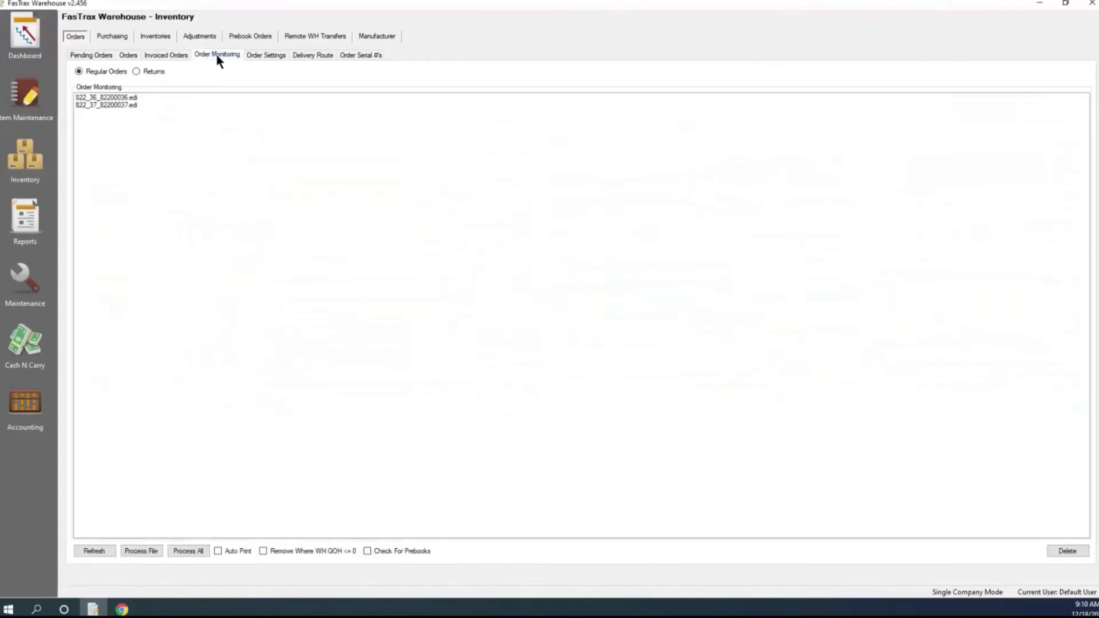
click(107, 98)
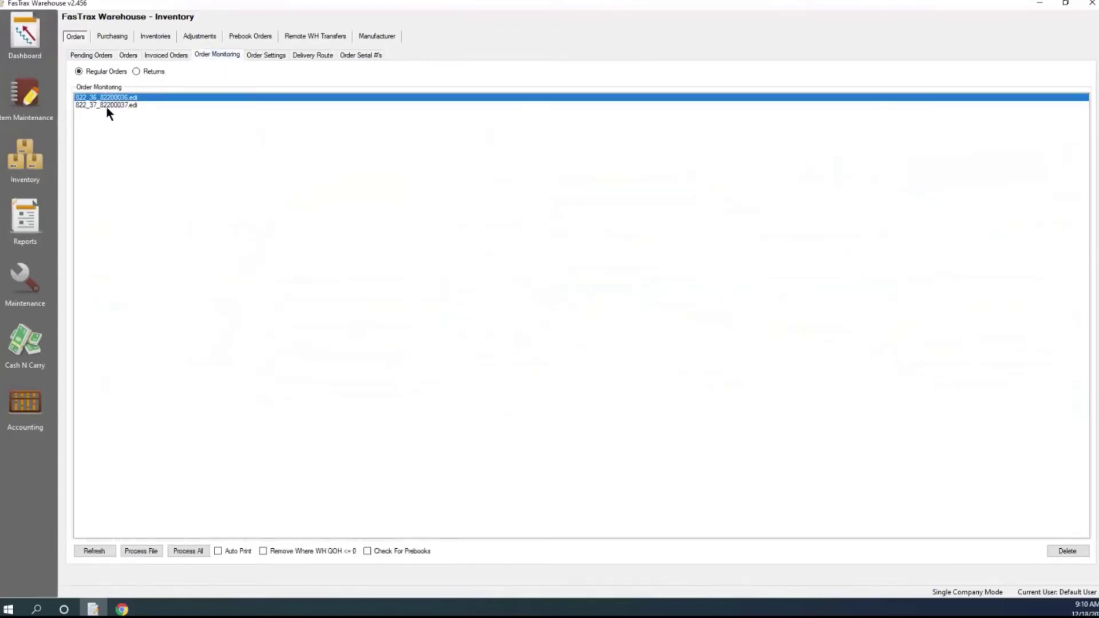
click(106, 105)
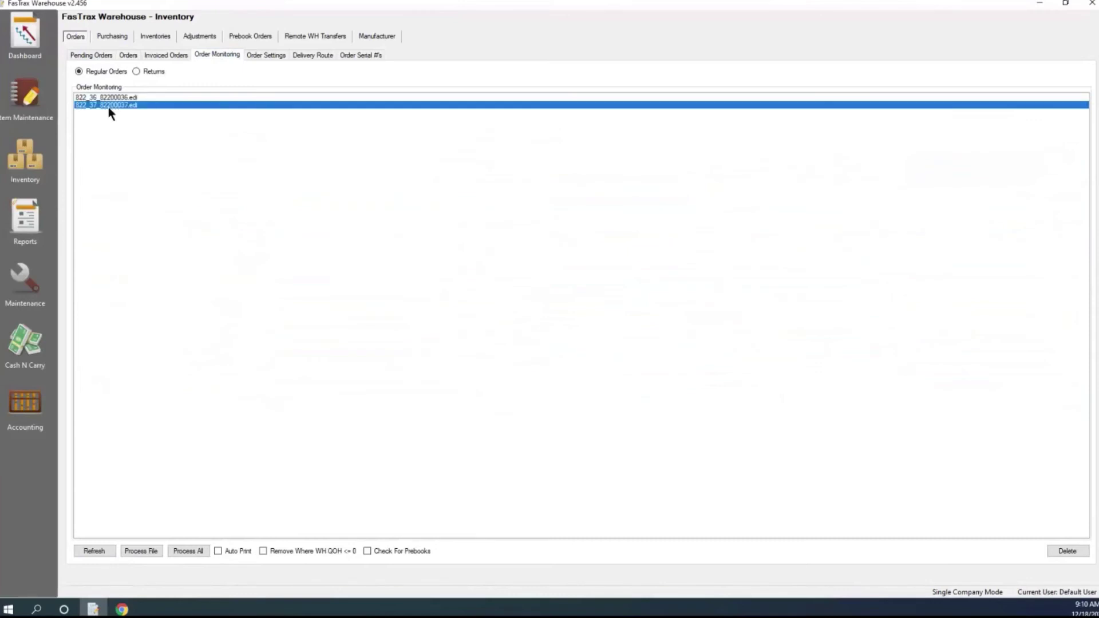
click(184, 551)
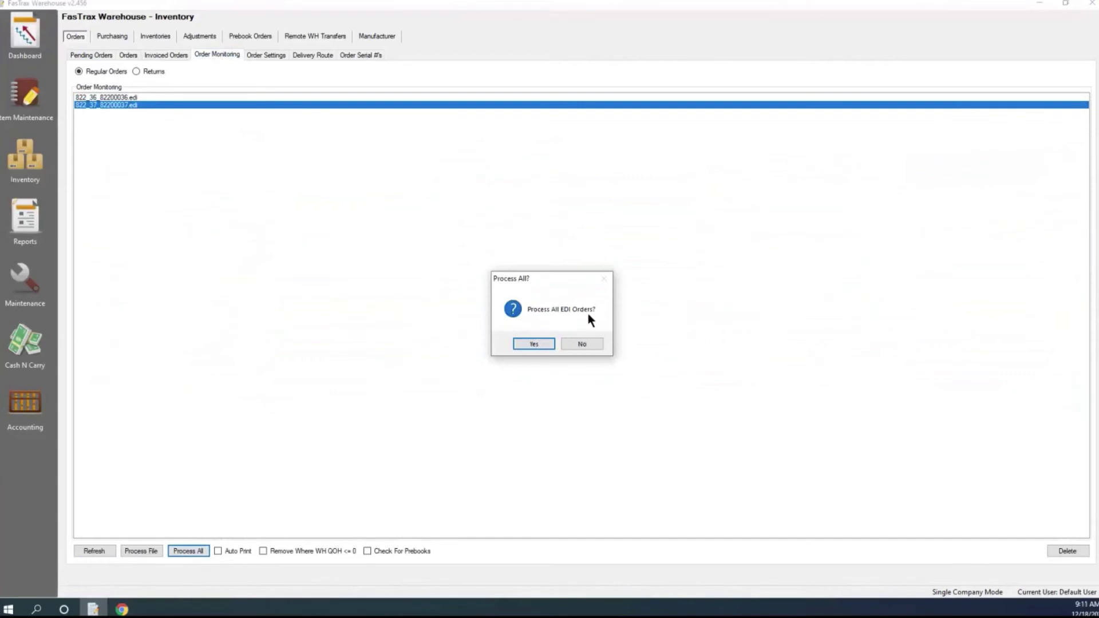
click(528, 342)
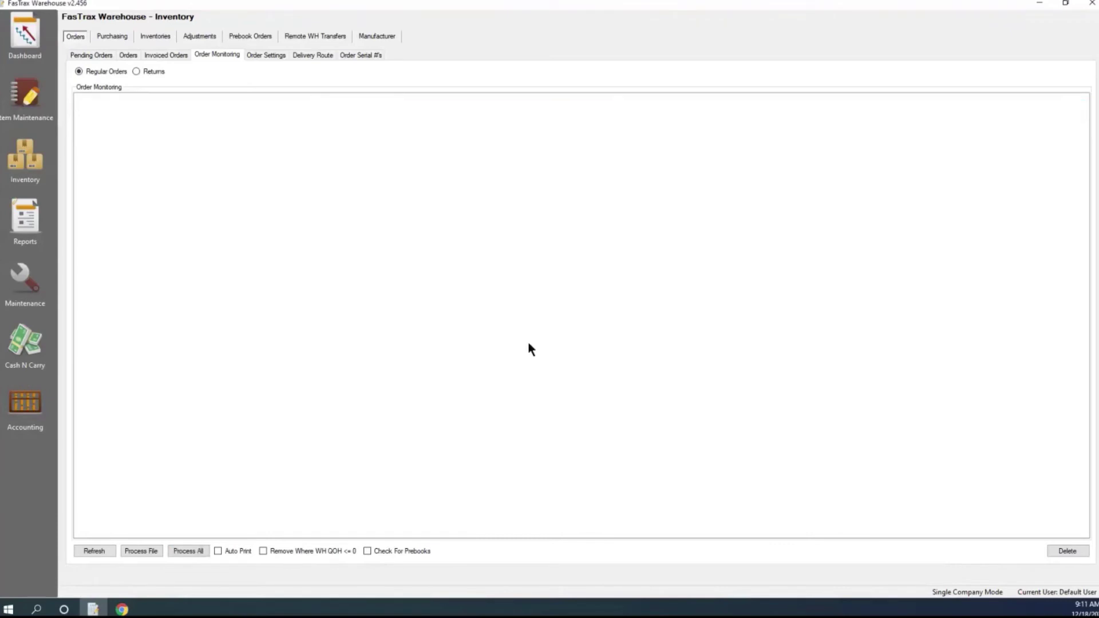
click(129, 55)
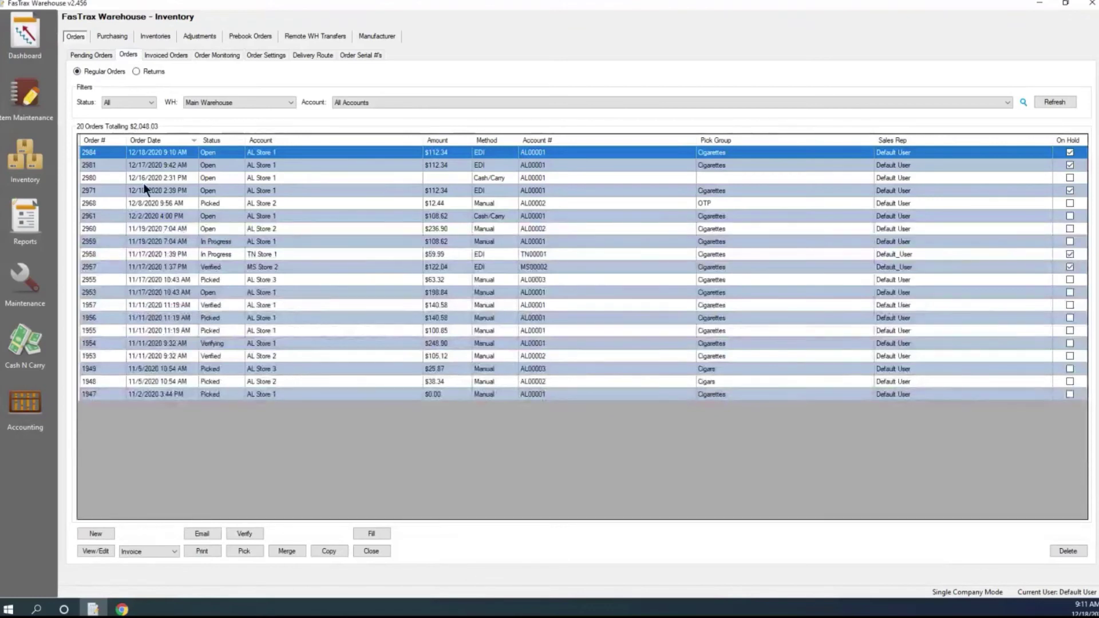
click(1056, 102)
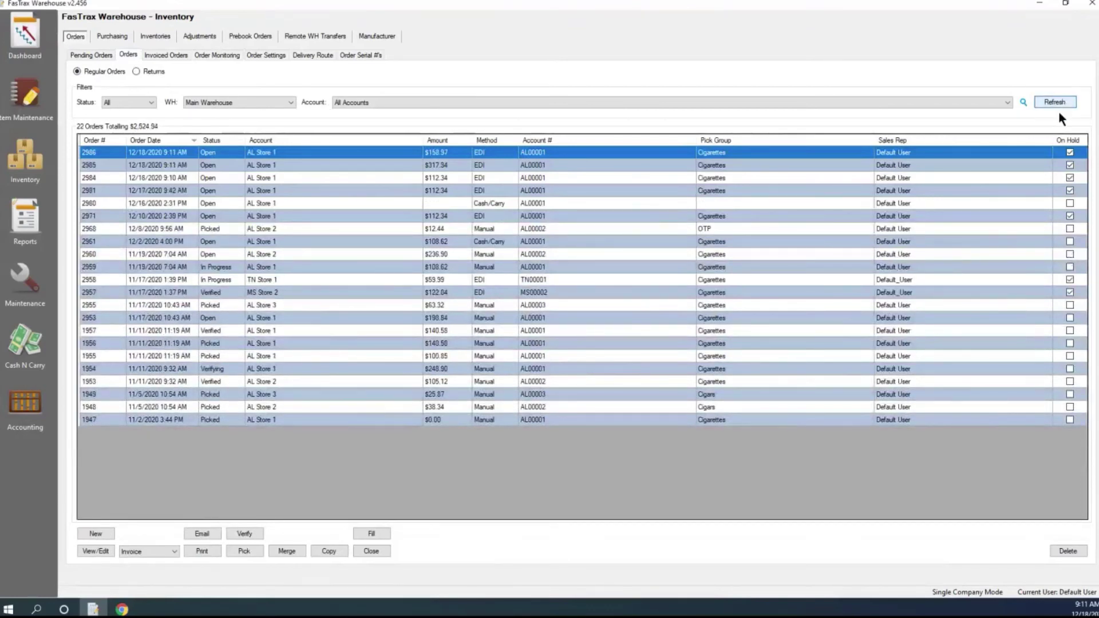
Take the newest EDI order for AL Store 1 off hold and pick it by filling all its items
click(162, 166)
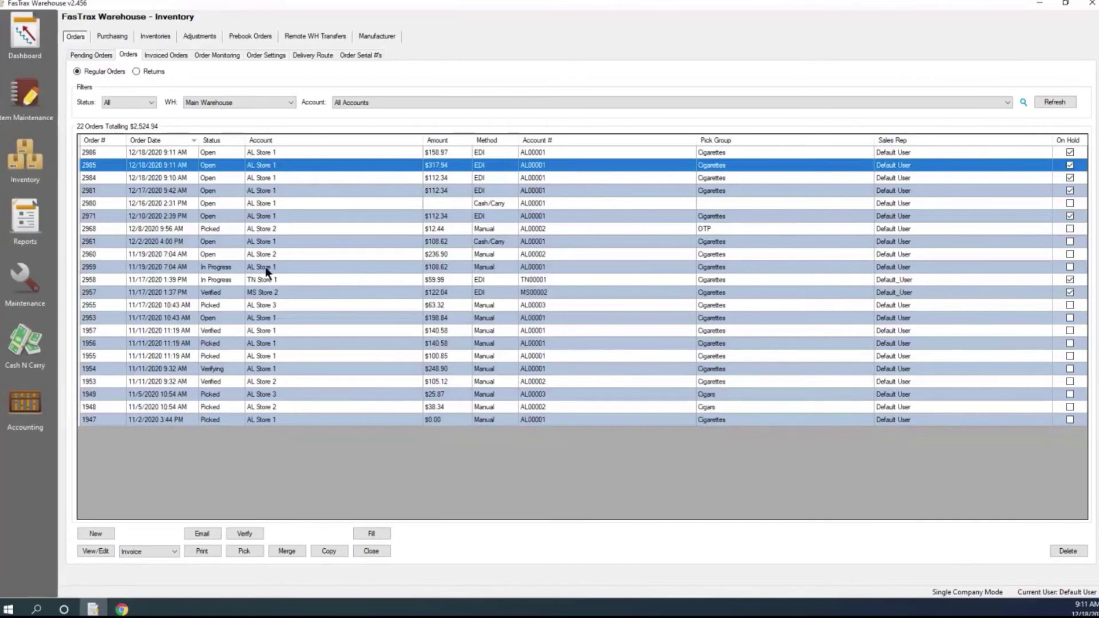
click(103, 153)
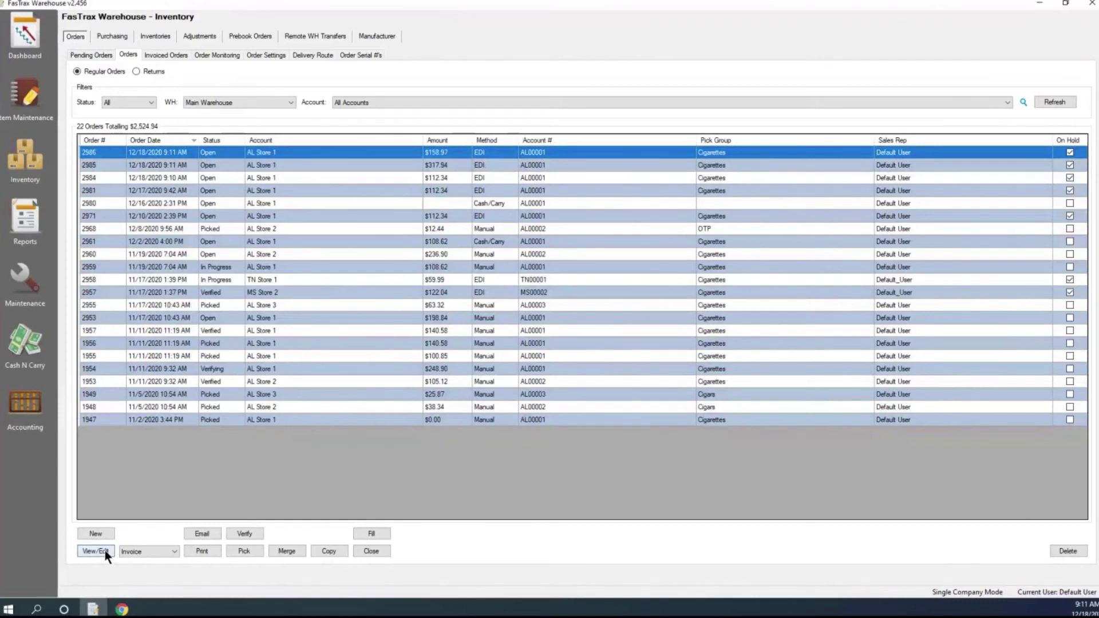
click(1070, 152)
click(241, 551)
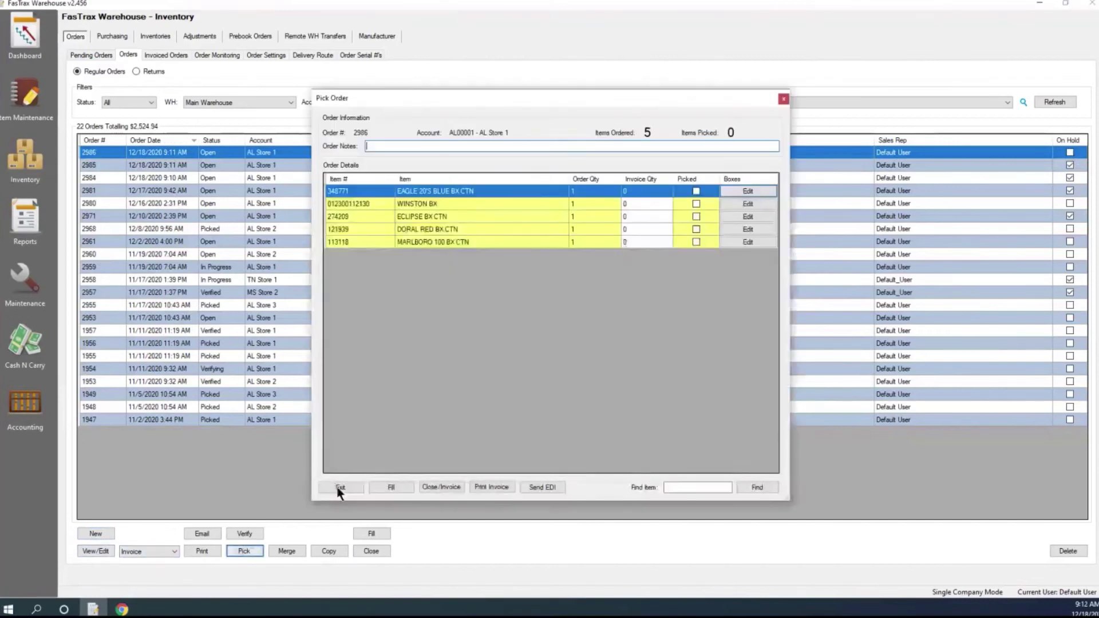
click(403, 485)
click(578, 344)
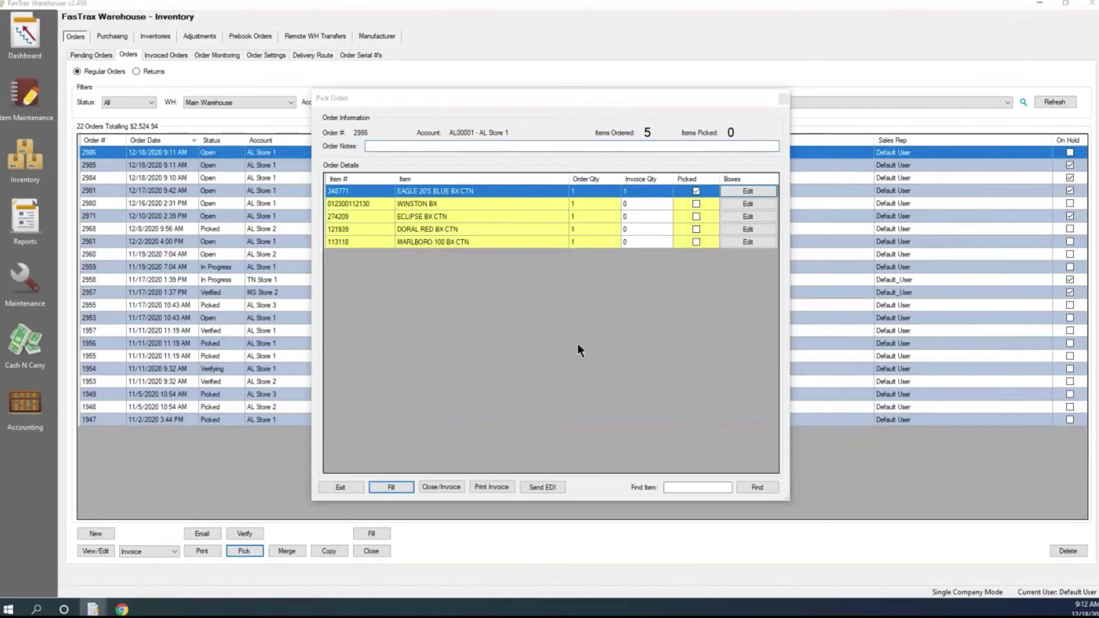
click(576, 335)
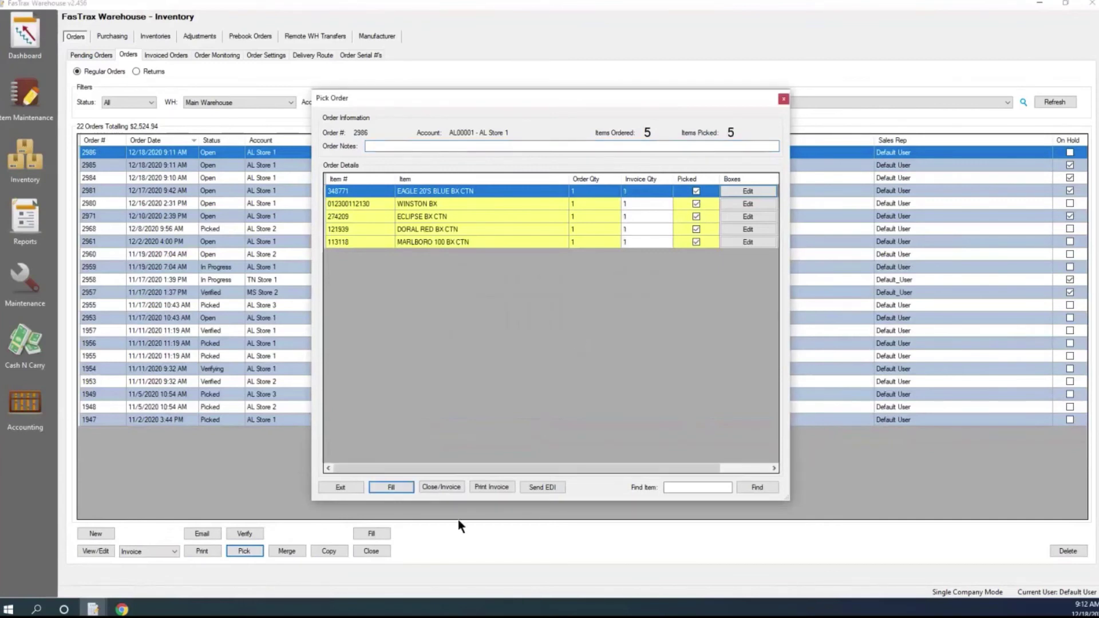
Invoice and close the picked order with the Main ship-to address, and send its EDI
click(453, 490)
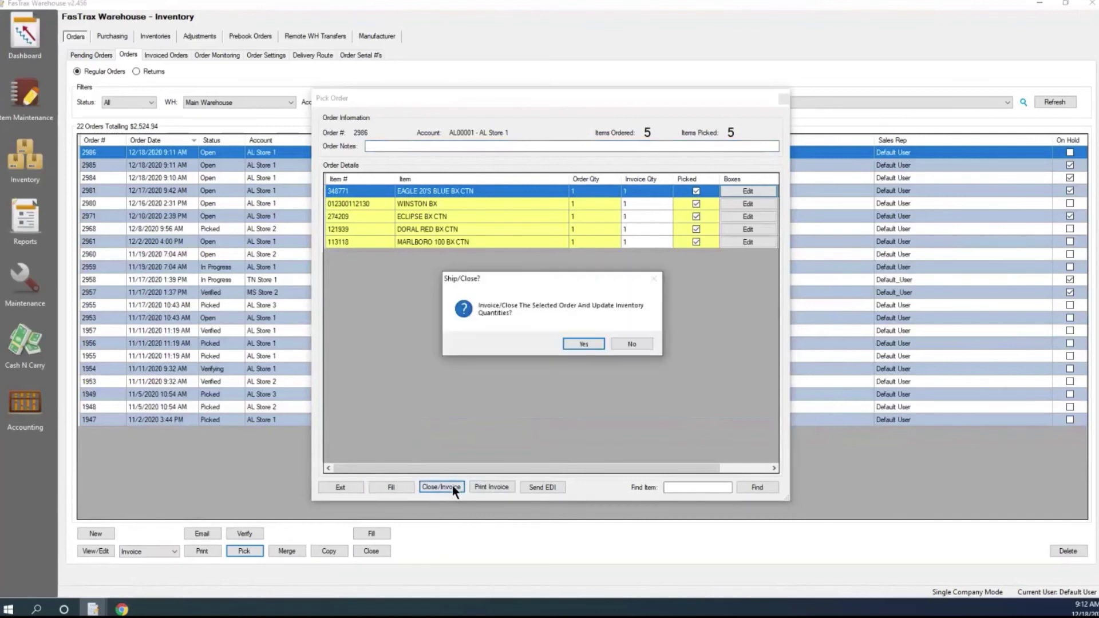
click(584, 343)
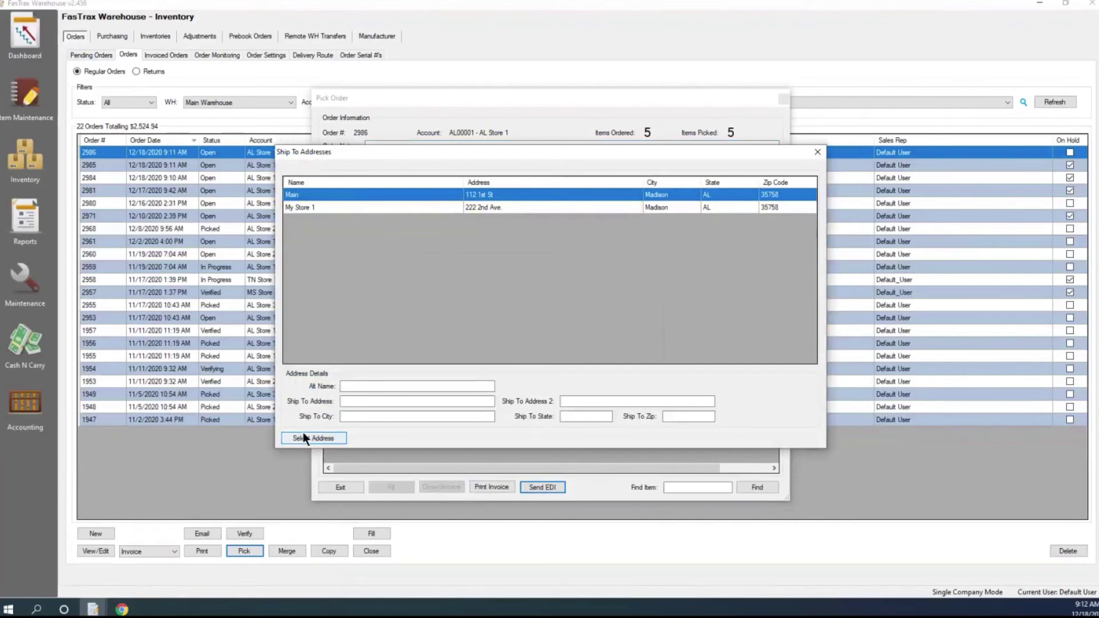
click(304, 436)
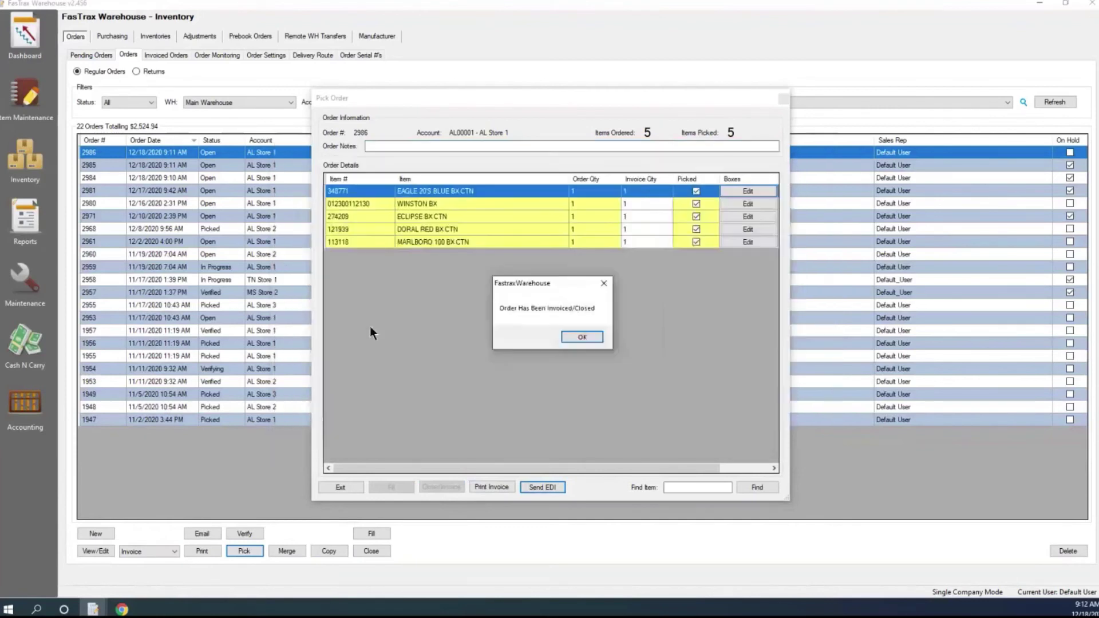
click(582, 337)
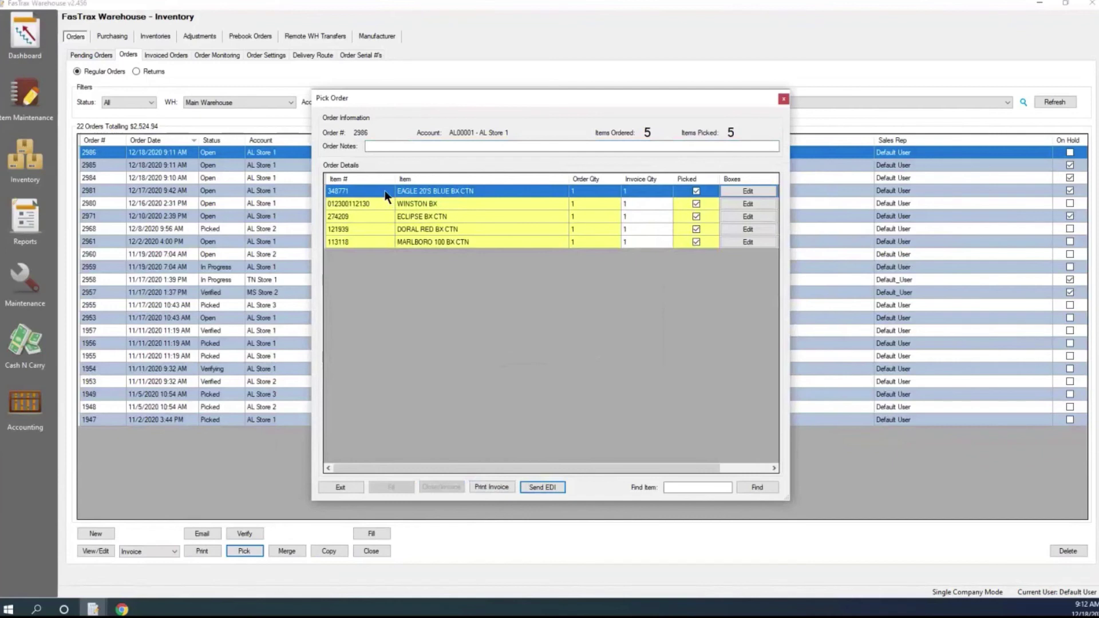
click(540, 484)
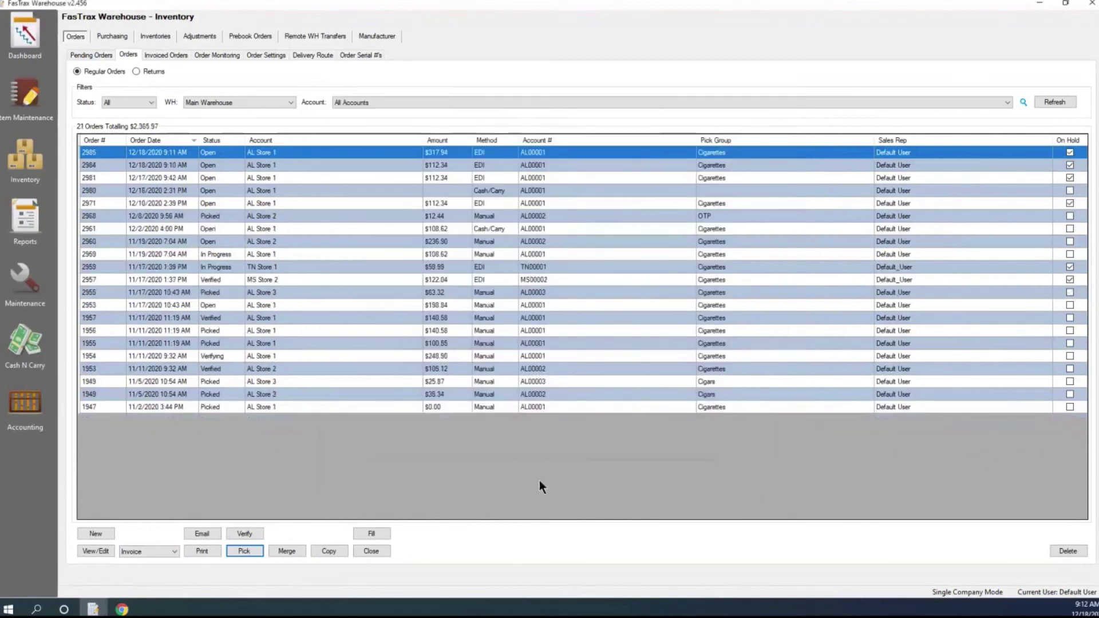
Send the EDI file for the newest order in the invoiced orders list
click(173, 53)
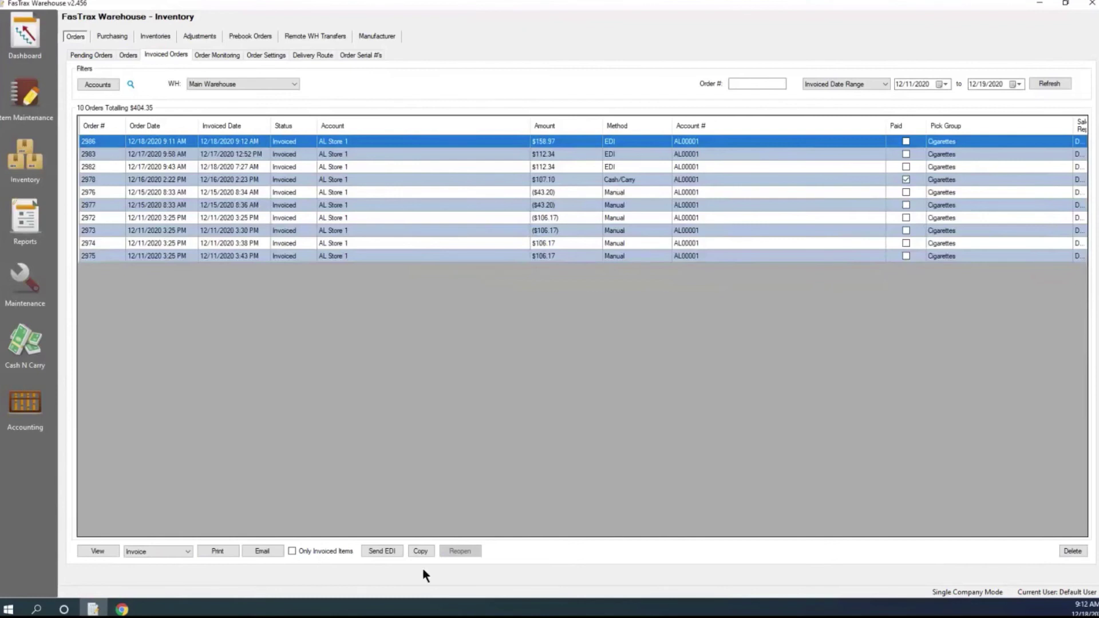
click(382, 552)
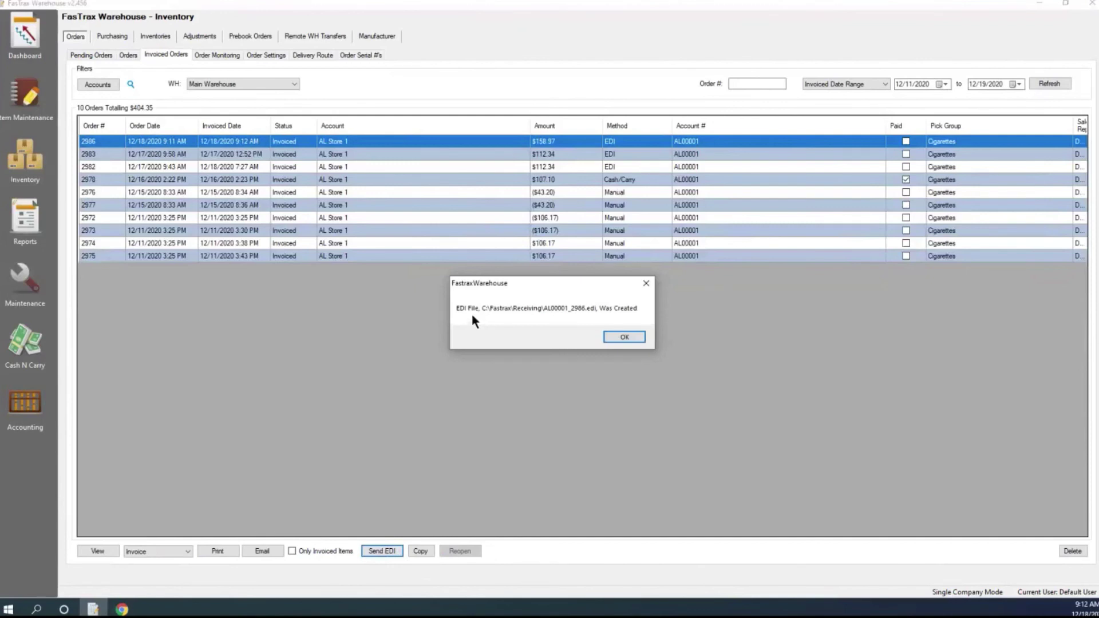
click(625, 337)
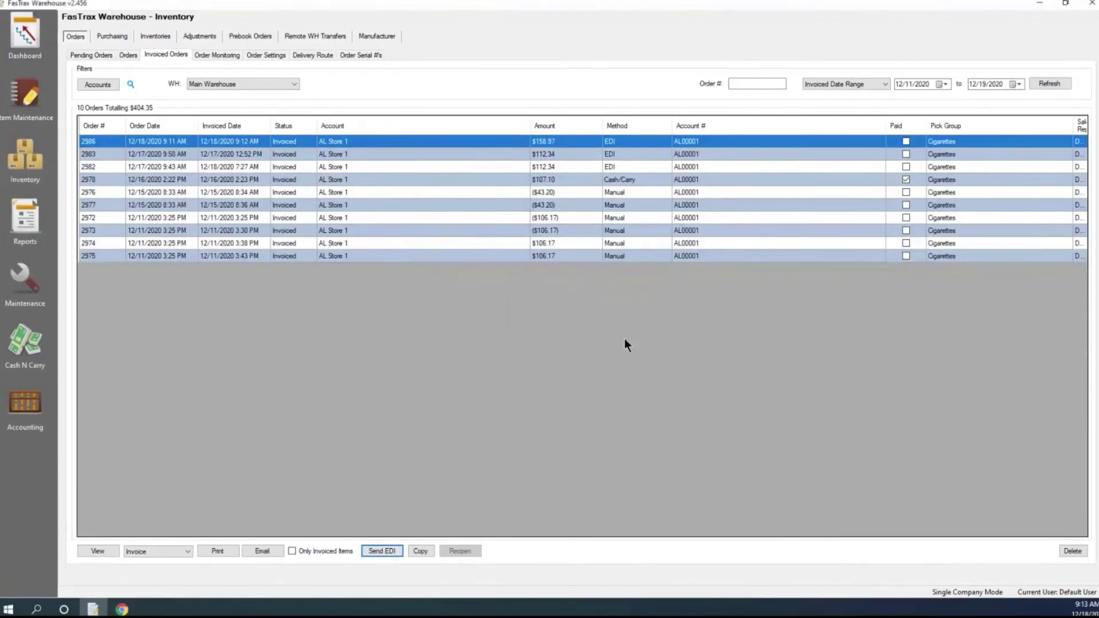